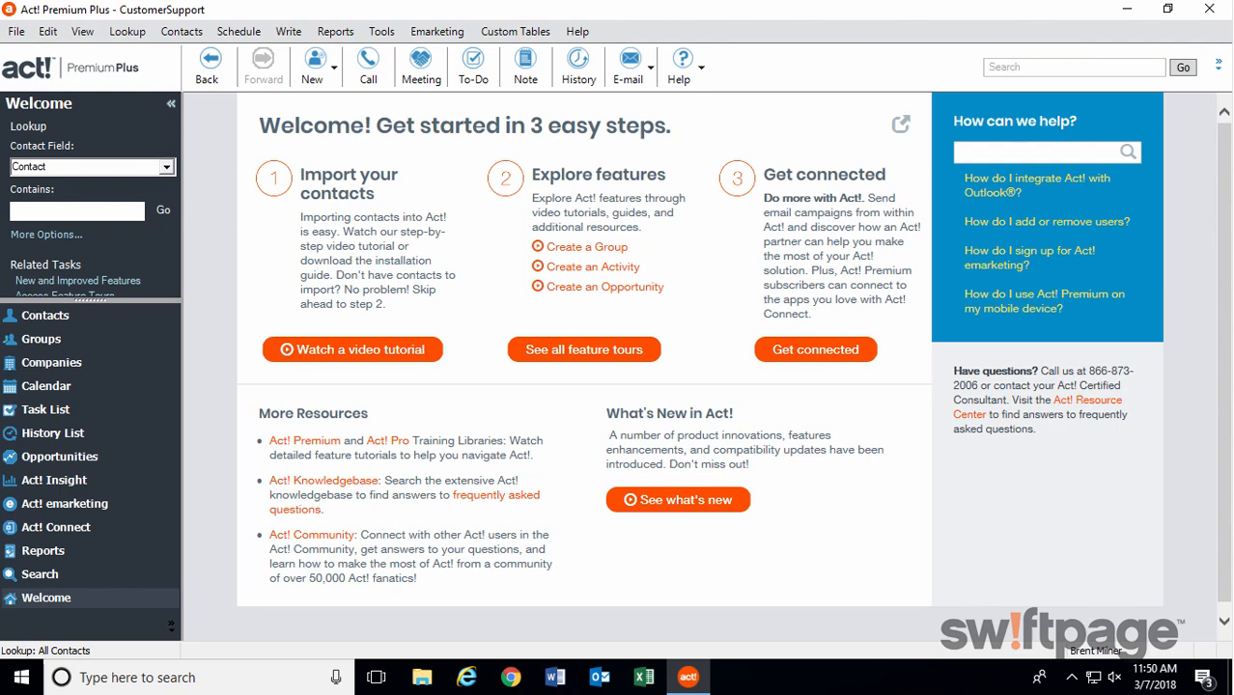
View the Custom Tables template library with its templates by need, and close it.
click(515, 32)
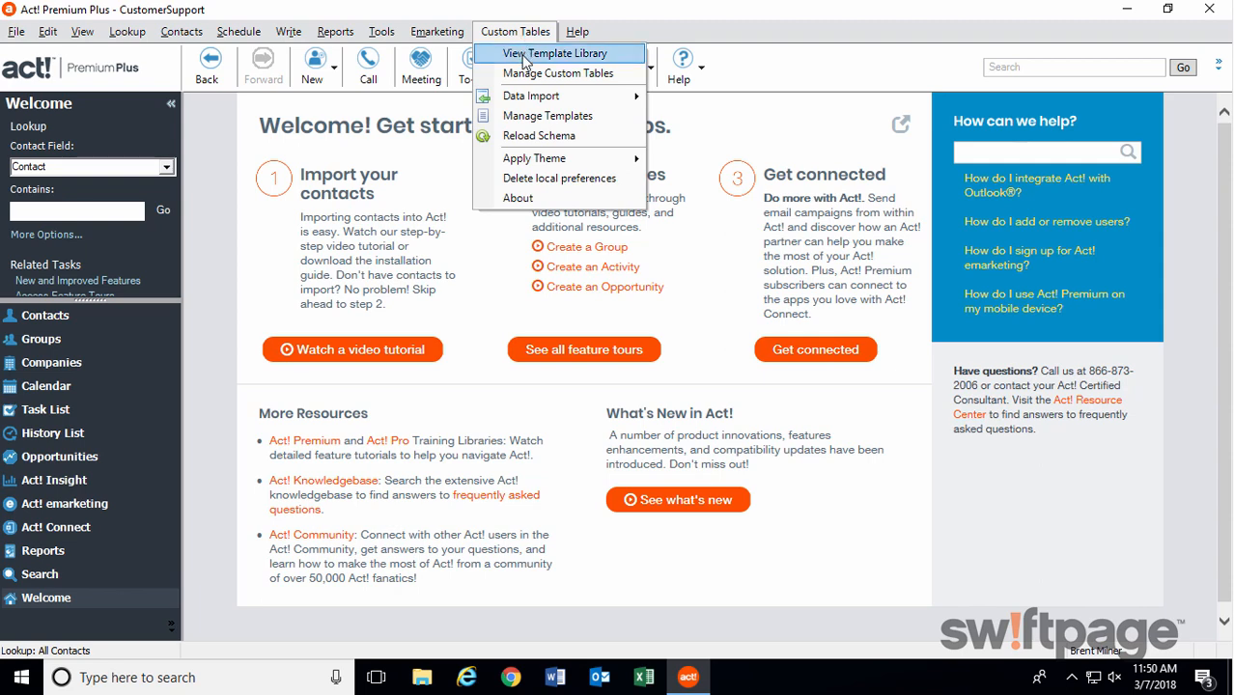
click(527, 55)
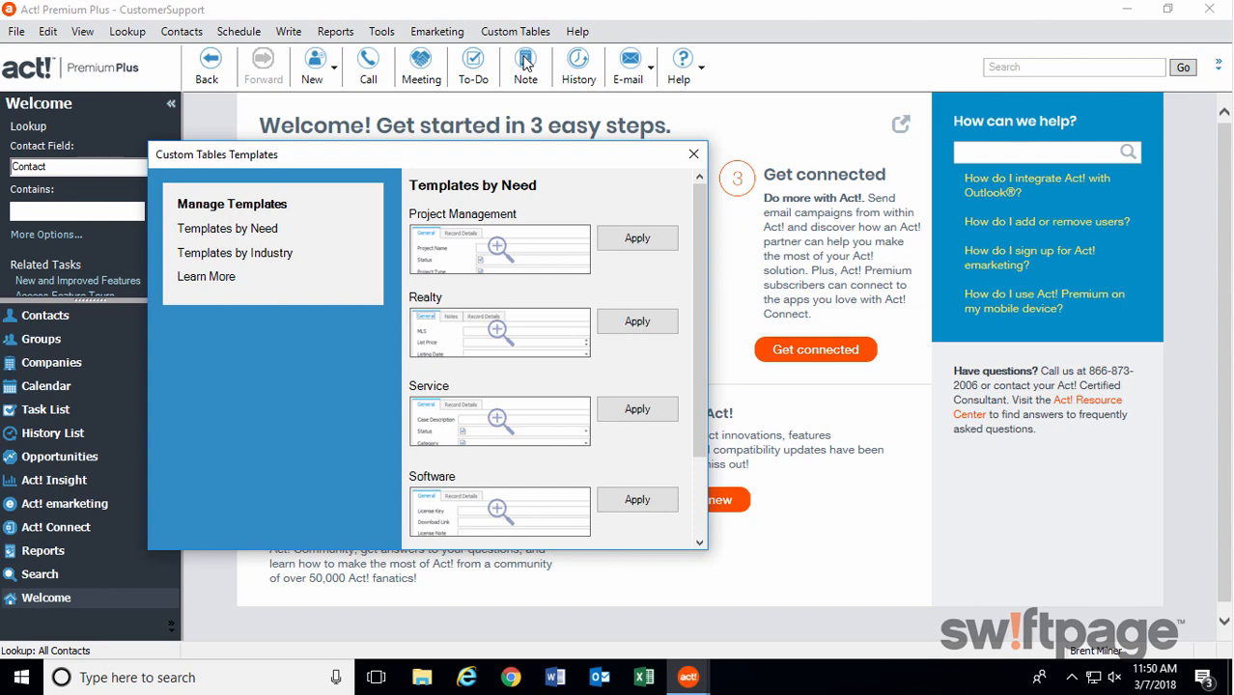
click(693, 153)
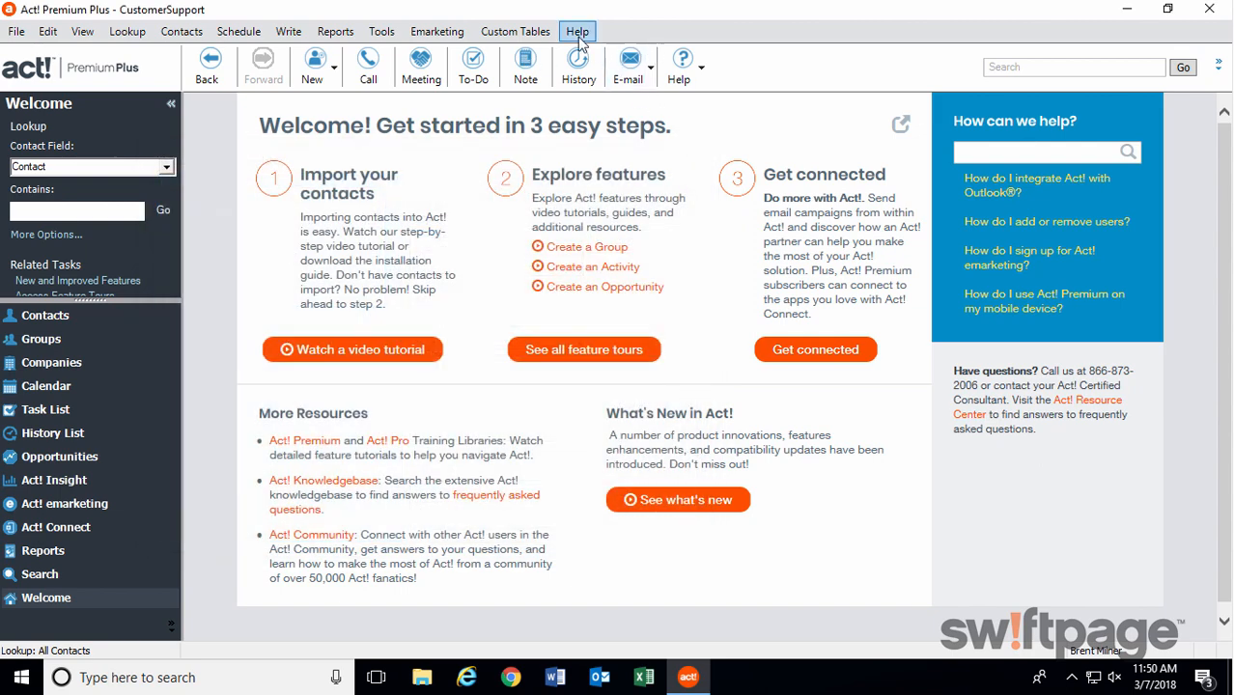
Edit the Support custom table so it shows in the Navbar, as a Contact tab and as a Company tab, and finish the wizard.
click(539, 32)
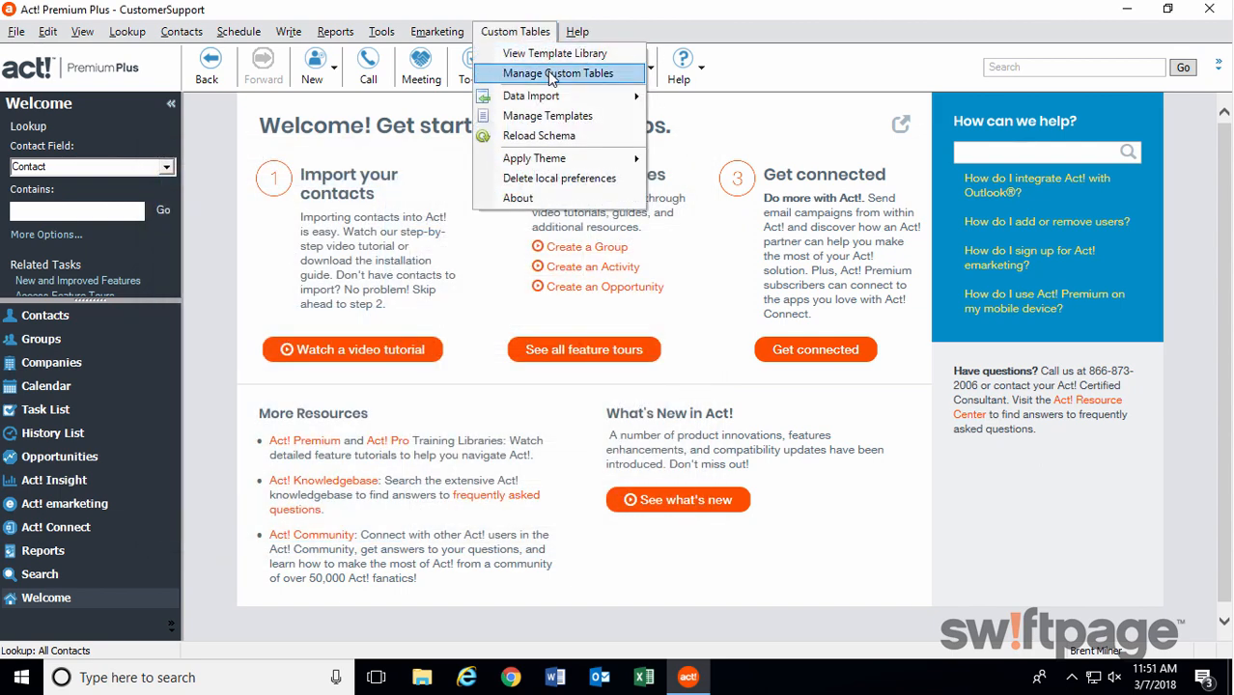
click(550, 75)
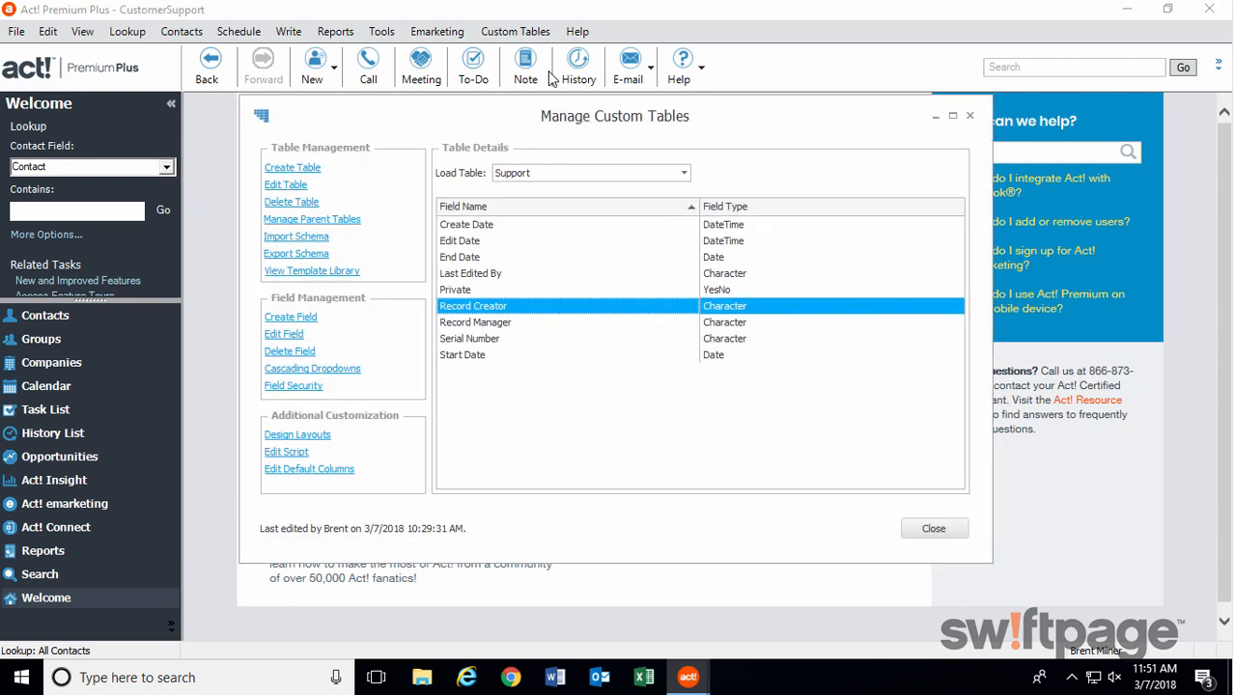
click(295, 189)
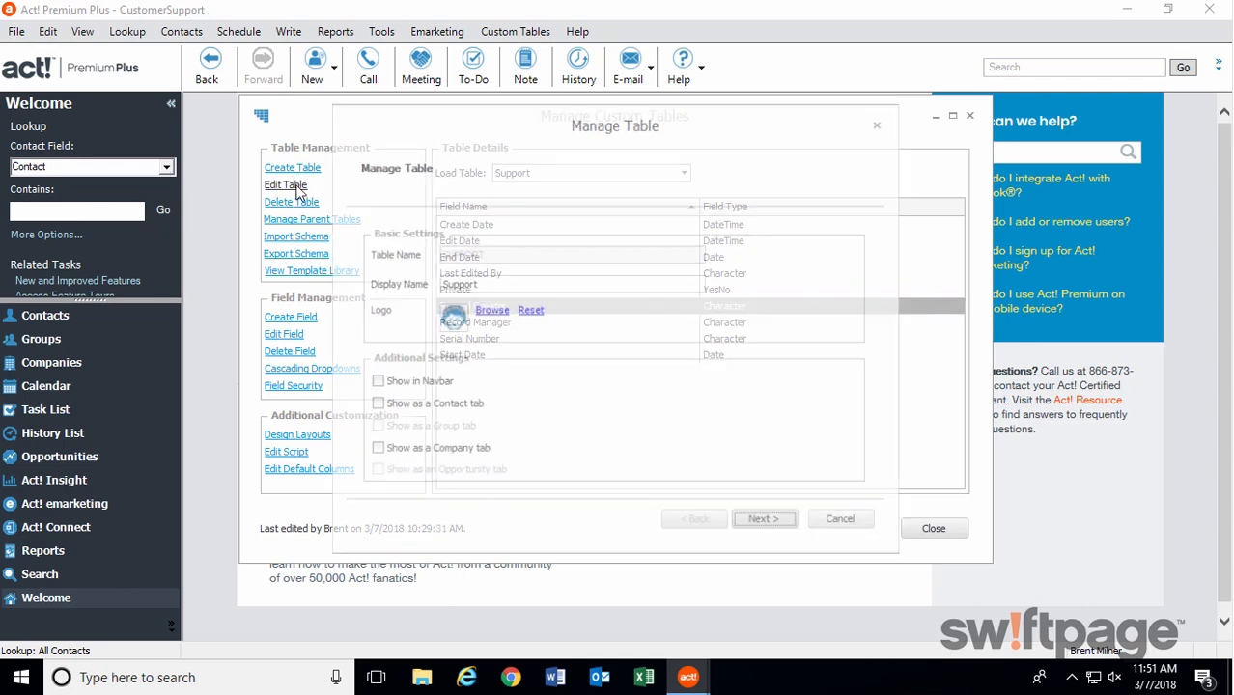
click(375, 383)
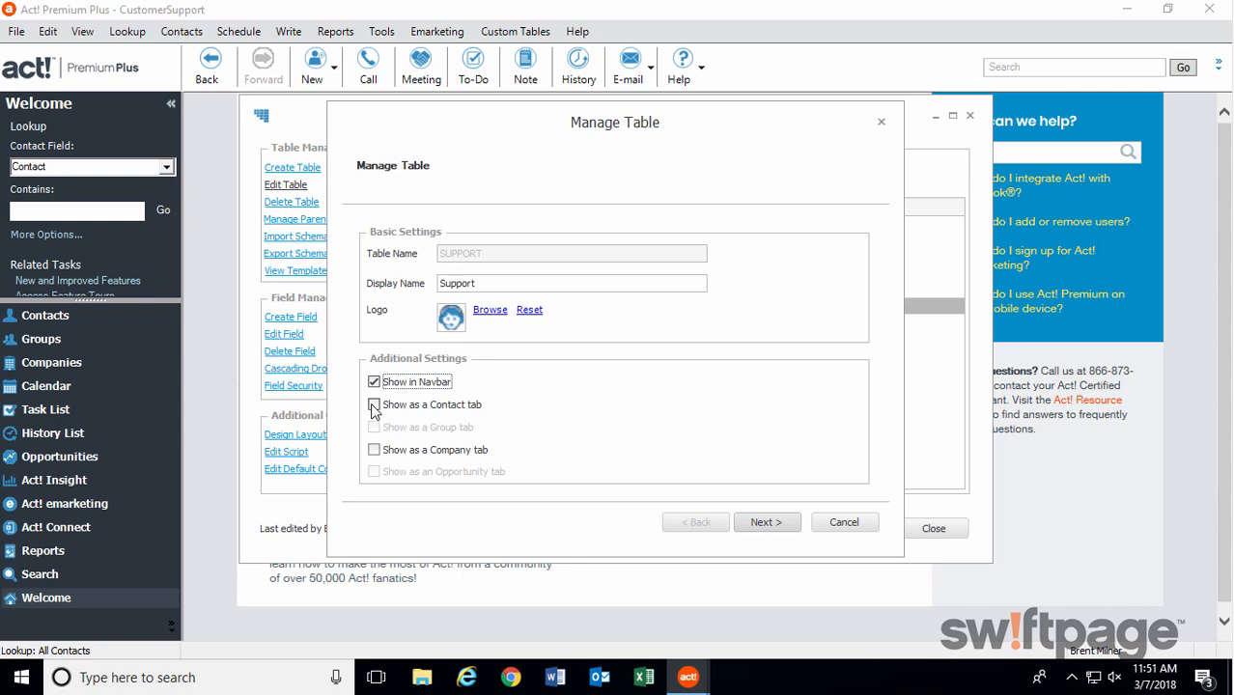
click(375, 406)
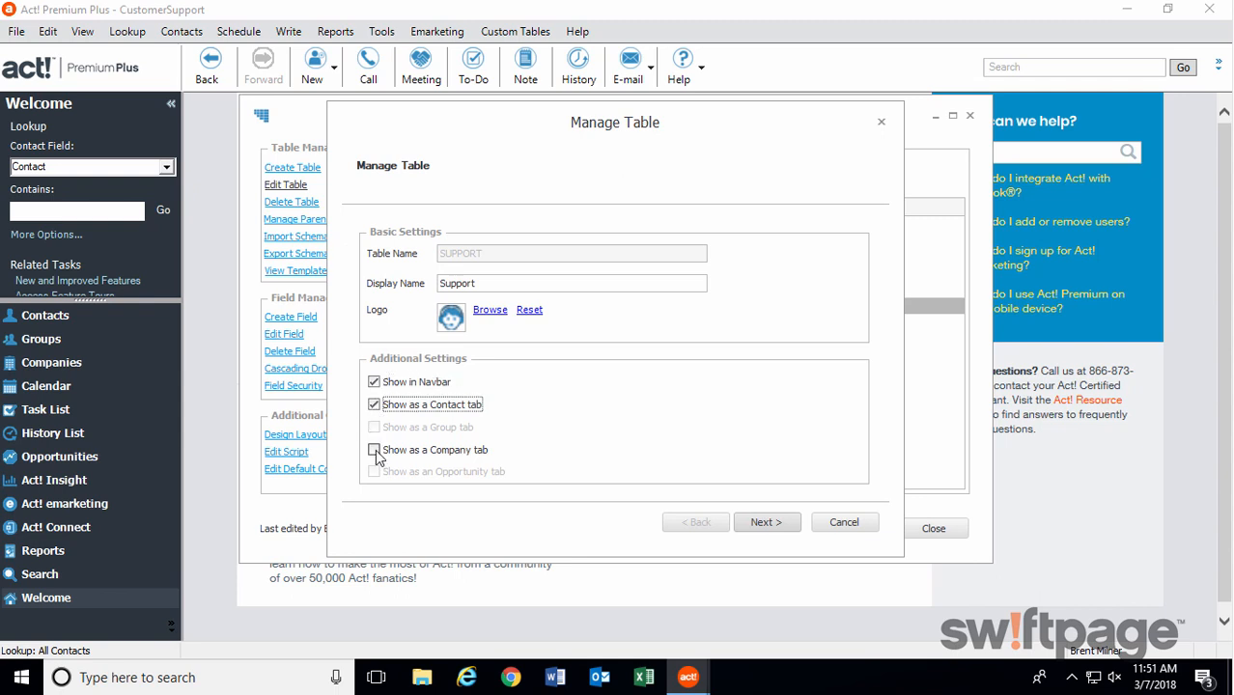
click(376, 452)
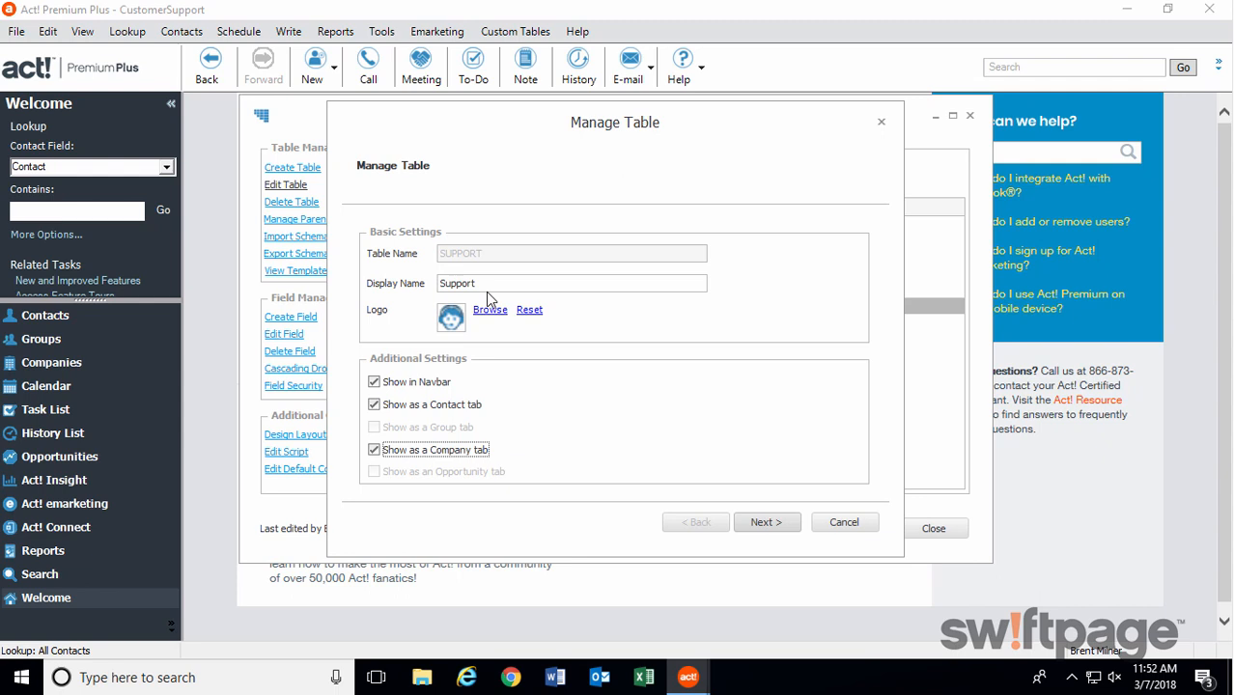
click(763, 522)
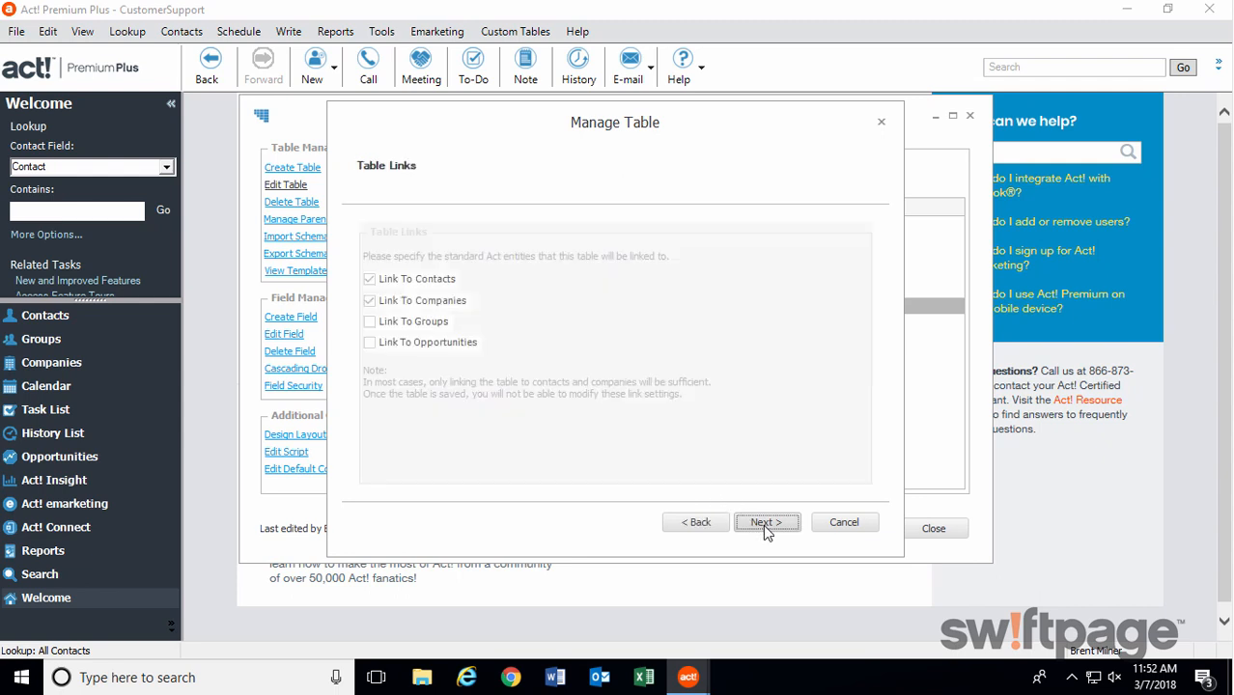
click(765, 523)
click(765, 522)
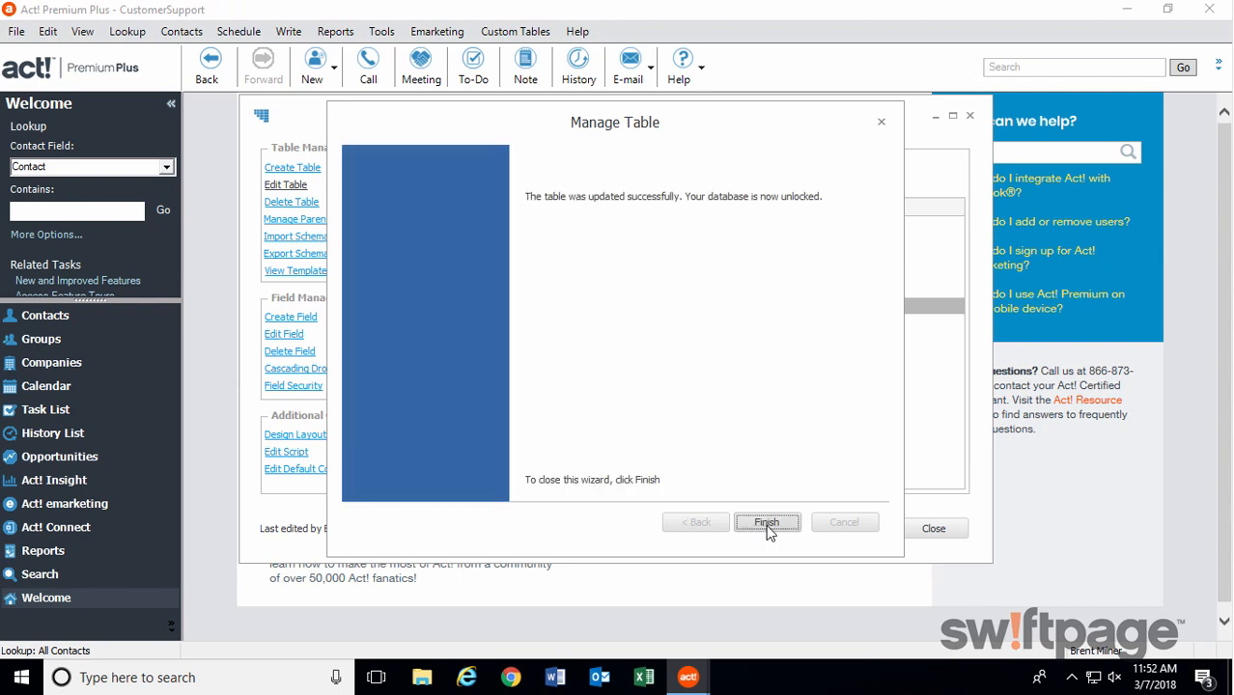
click(767, 528)
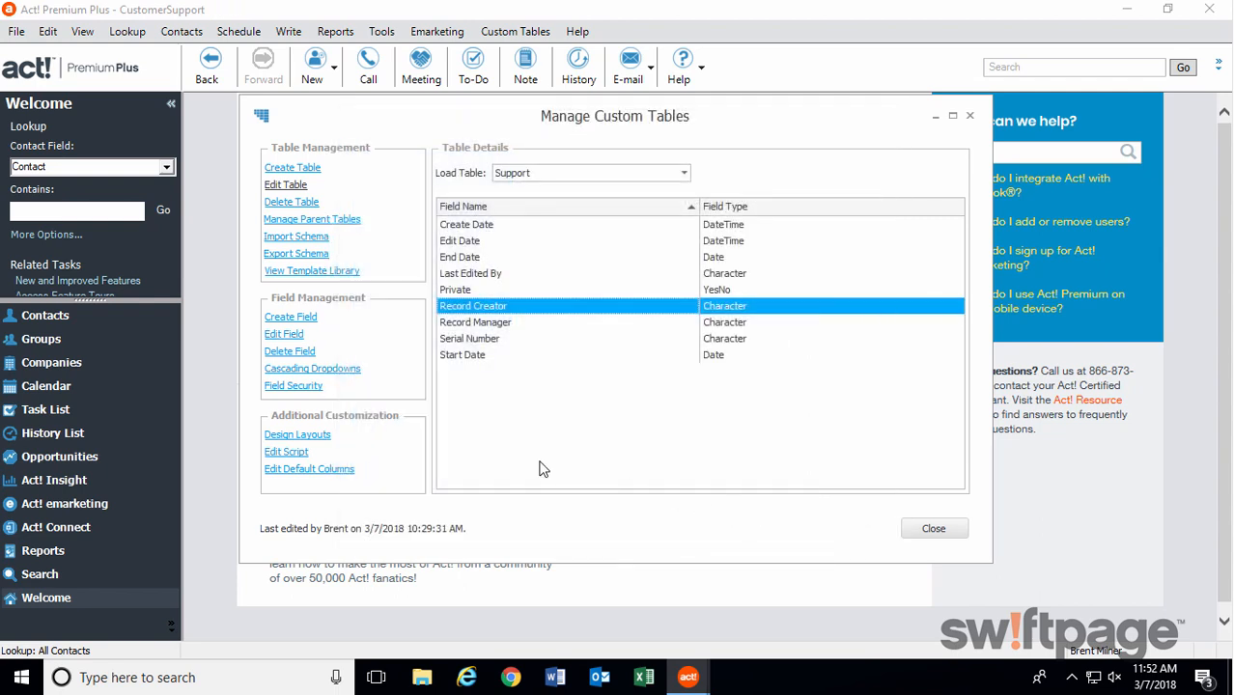
Create a layout named "Support Contracts" for the Support table, arranging the layout and properties windows side by side.
click(320, 438)
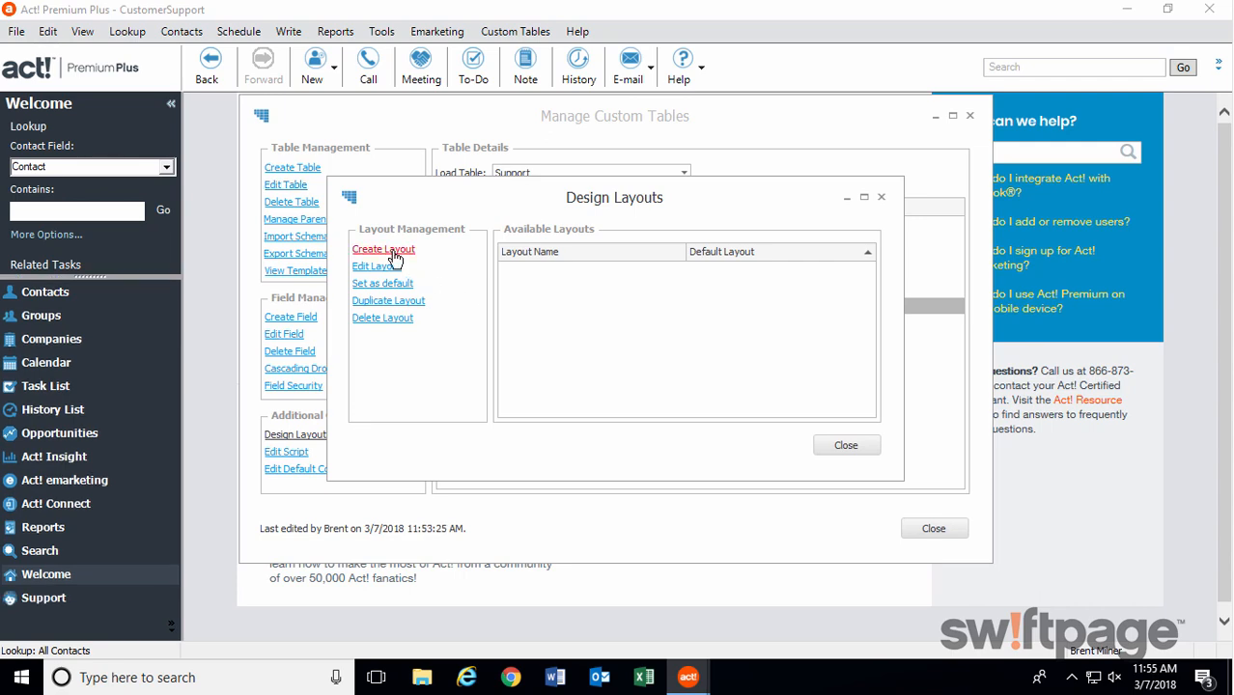
click(383, 249)
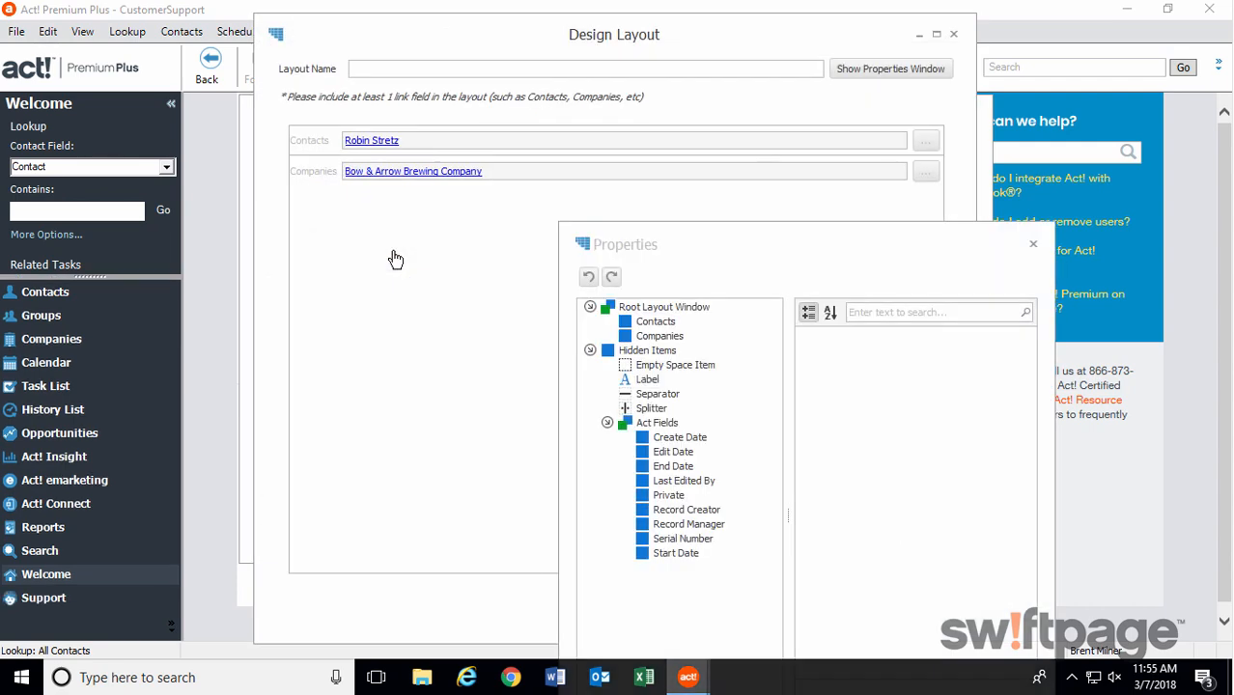
drag(412, 47, 173, 43)
text(Support Contracts)
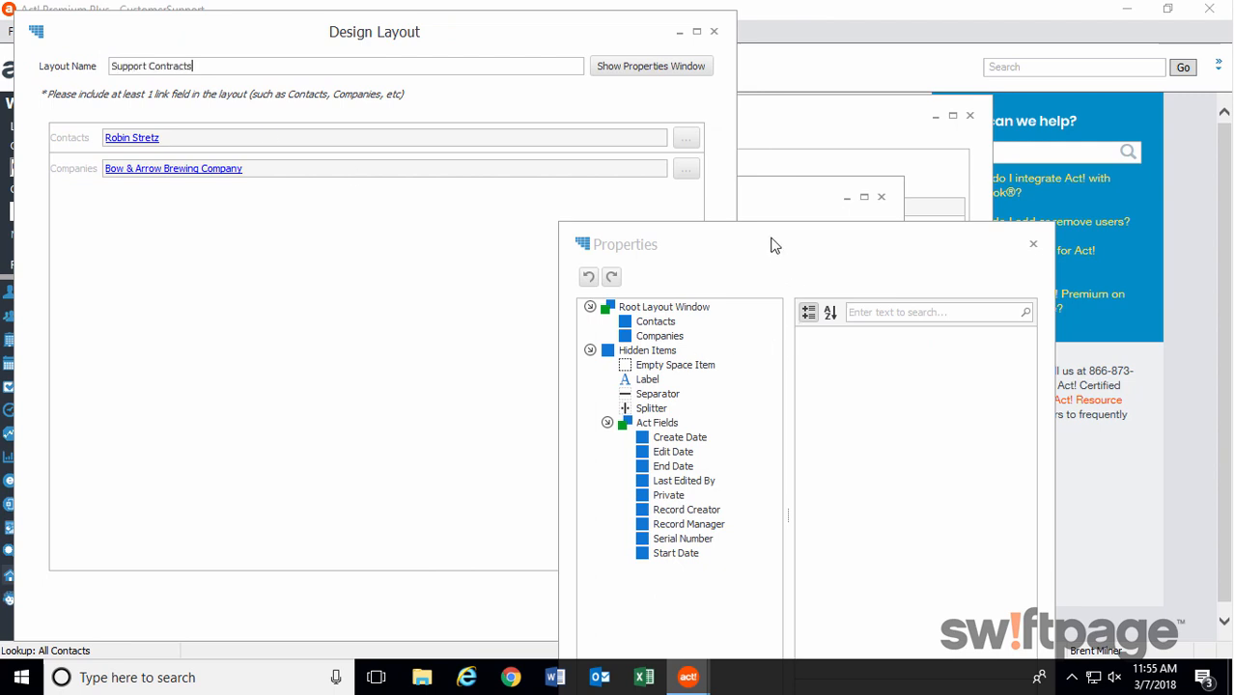
drag(772, 243, 952, 107)
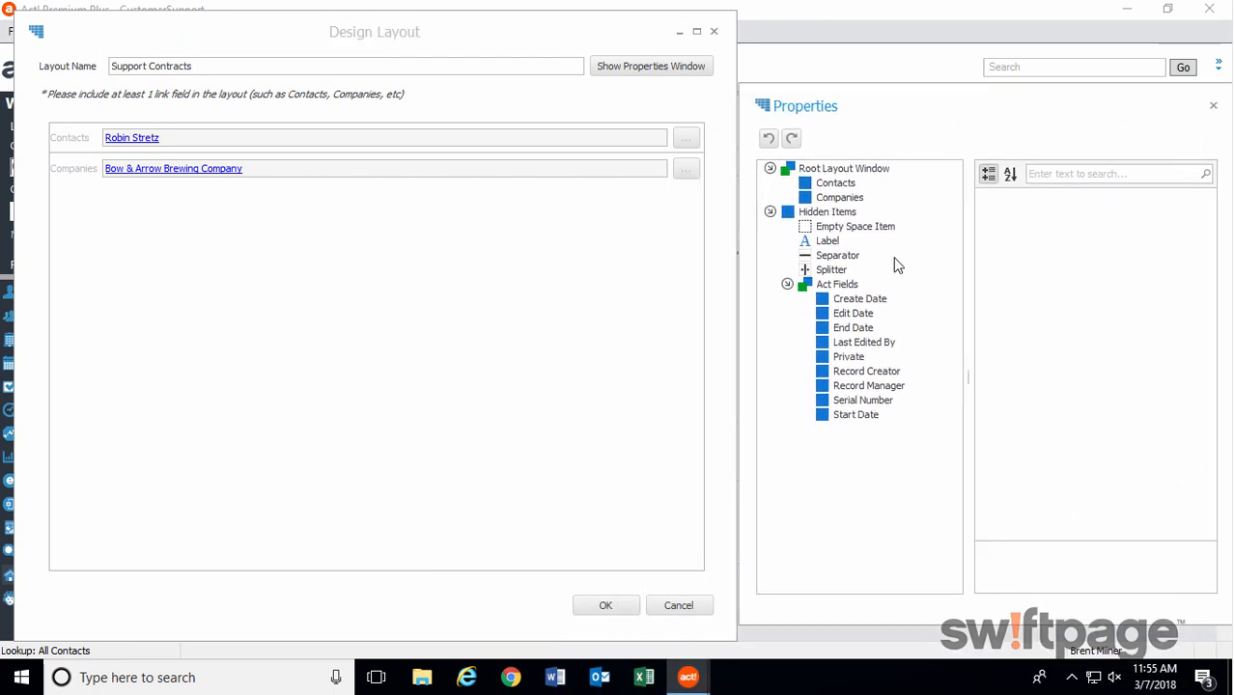
Add the Serial Number, Start Date and End Date fields below Companies, with both dates in one row, and save the layout.
drag(822, 404, 248, 541)
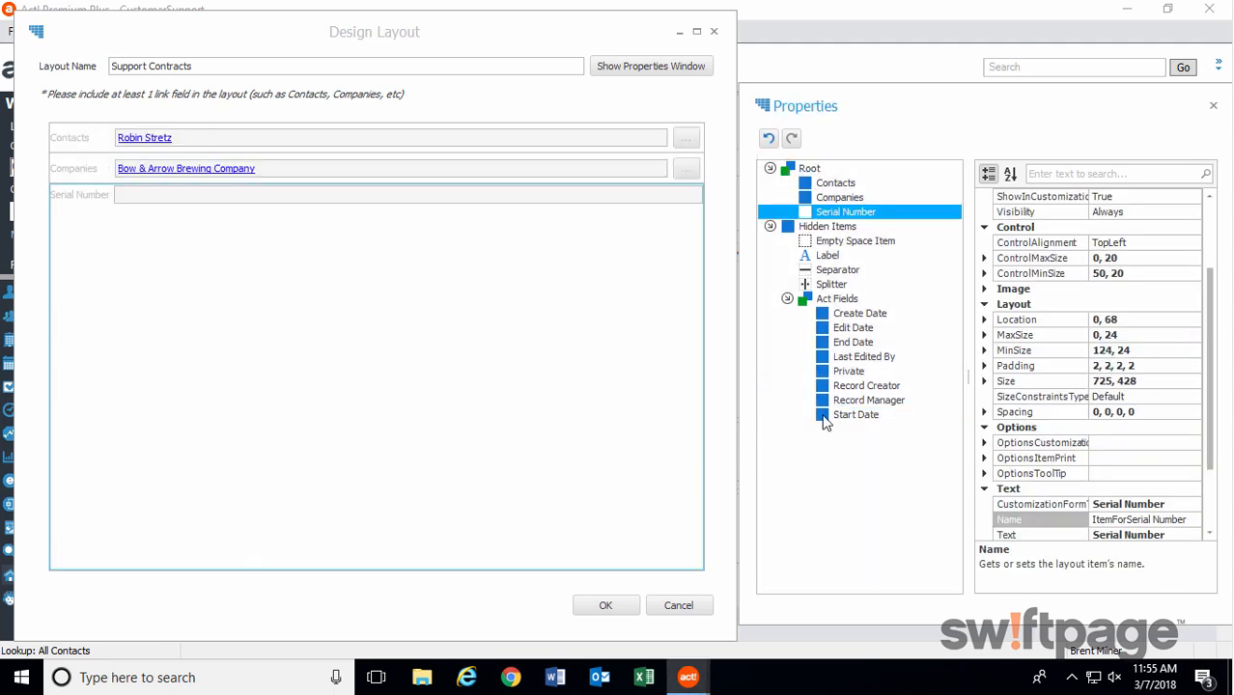
drag(823, 415, 218, 532)
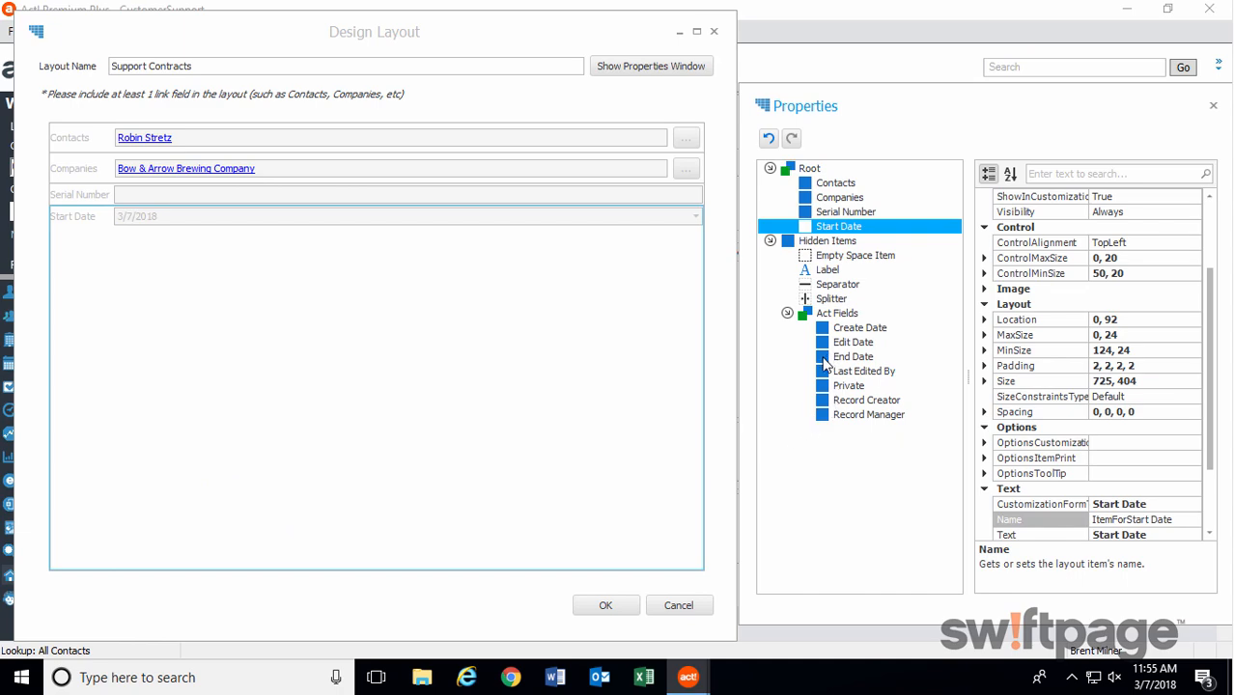
drag(832, 359, 539, 465)
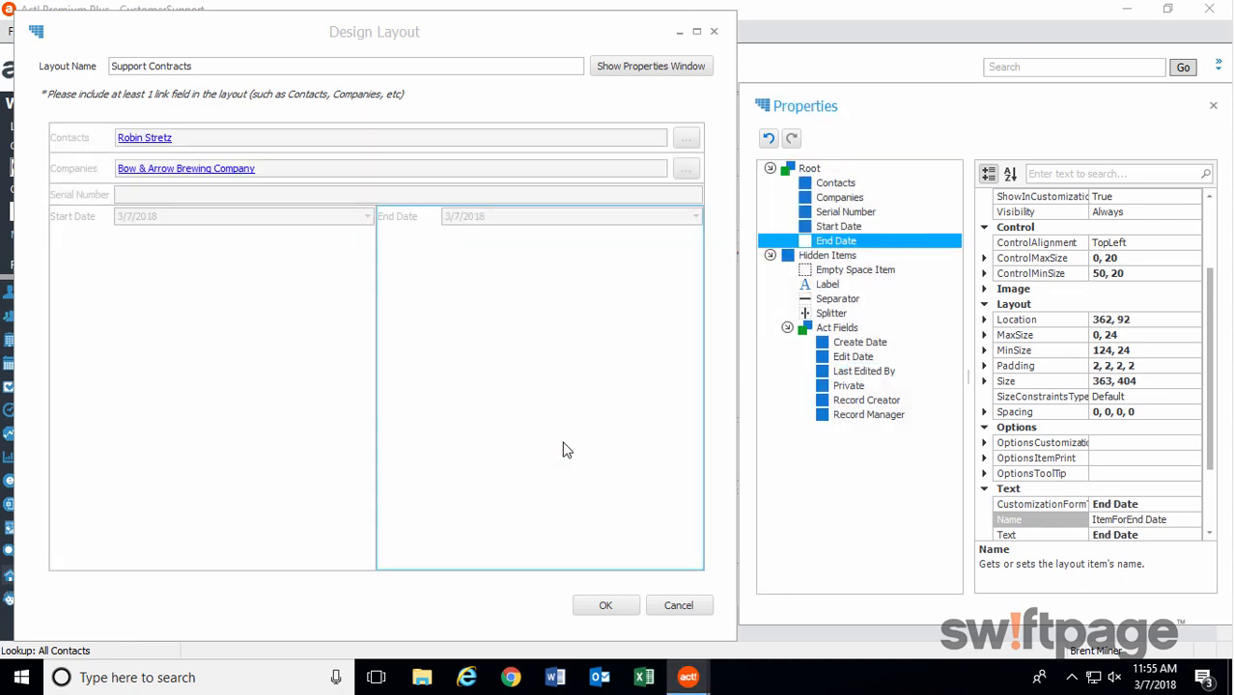
click(605, 607)
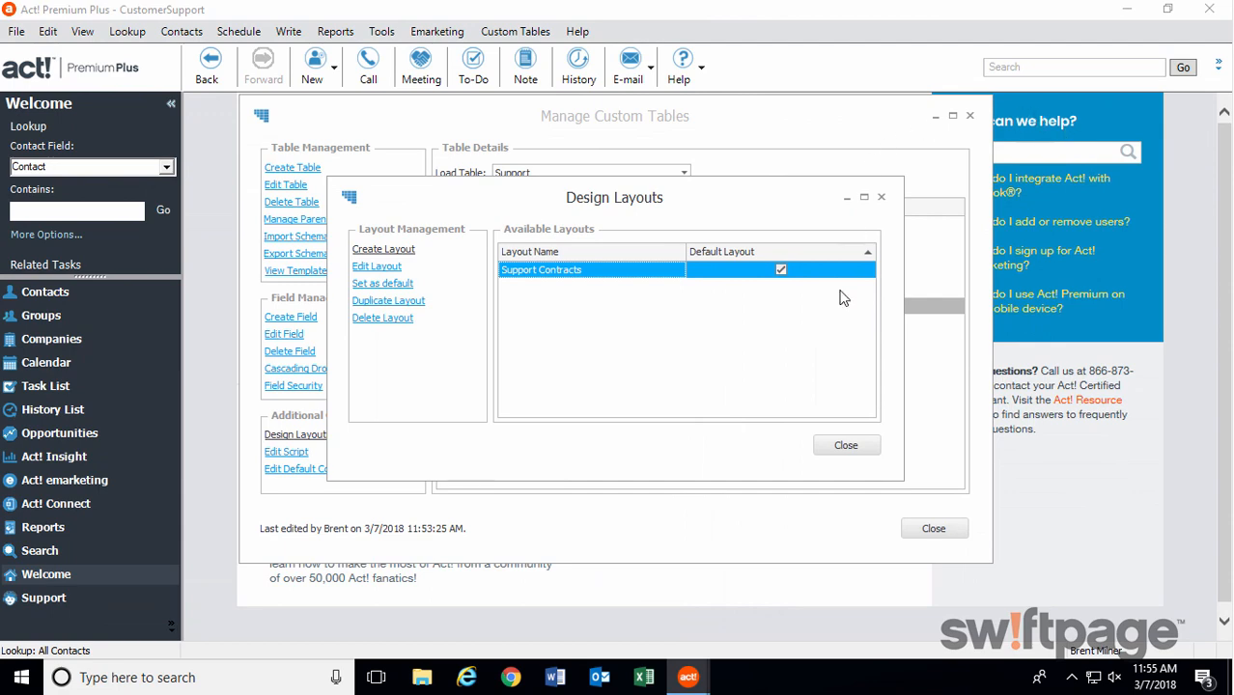
click(849, 446)
click(922, 526)
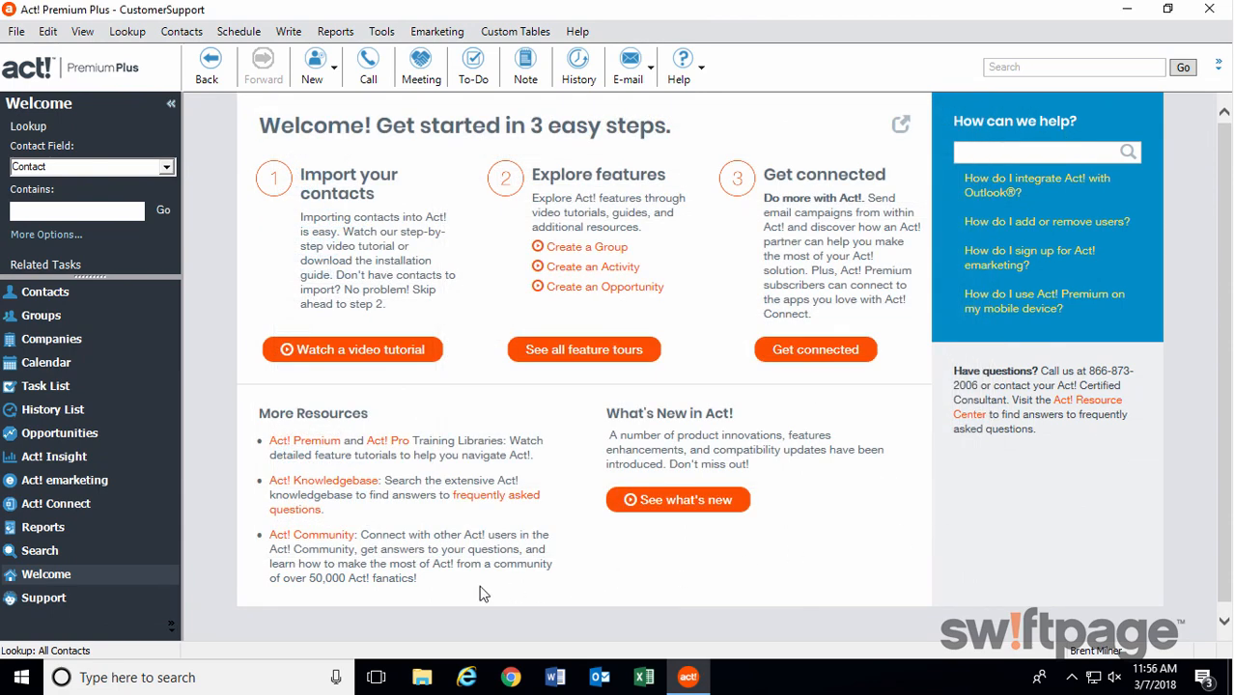
View the Support table's own list, and show the Support records of the Bow & Arrow Brewing Company contact.
click(45, 598)
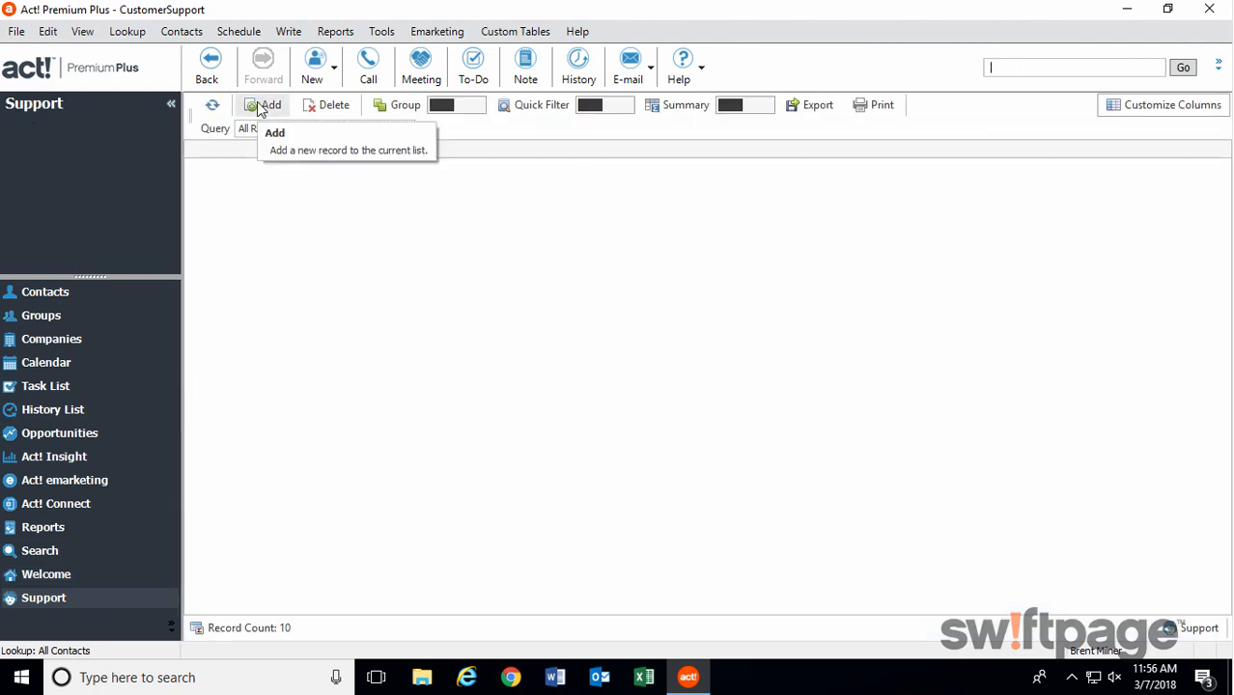
click(57, 291)
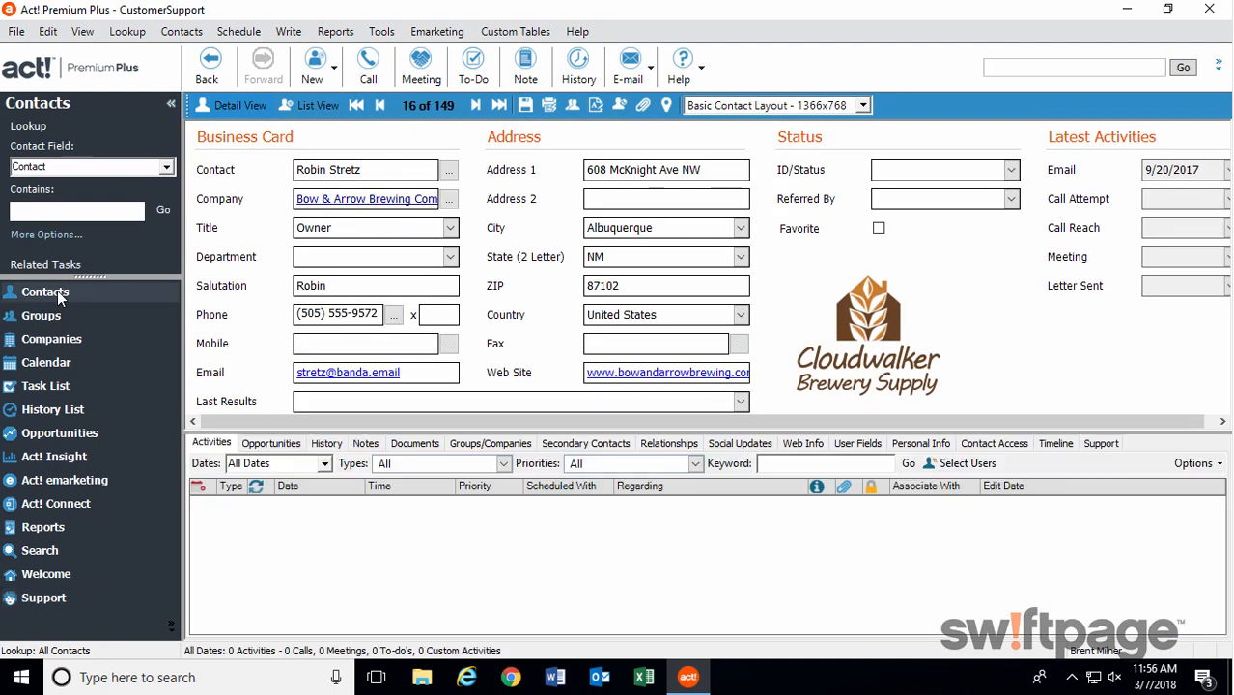
click(1101, 445)
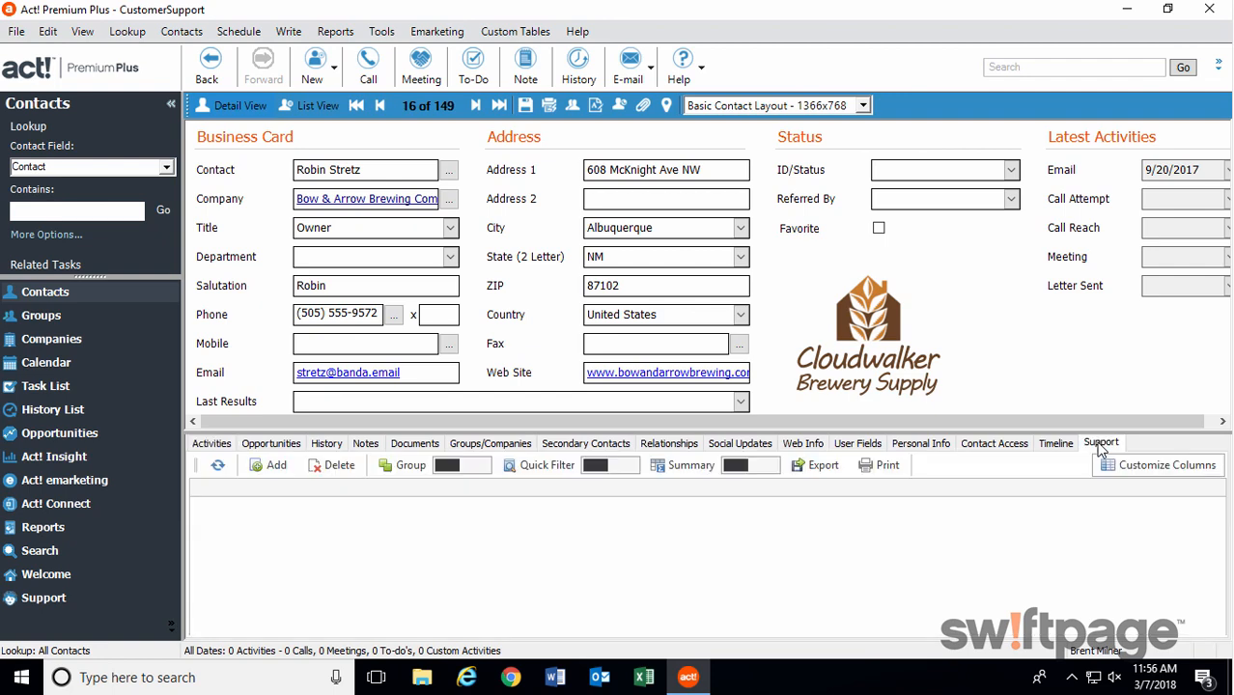
Add a Support record to this contact with serial number BOW909, start date 3/5/2018 and end date 6/30/2018.
click(274, 466)
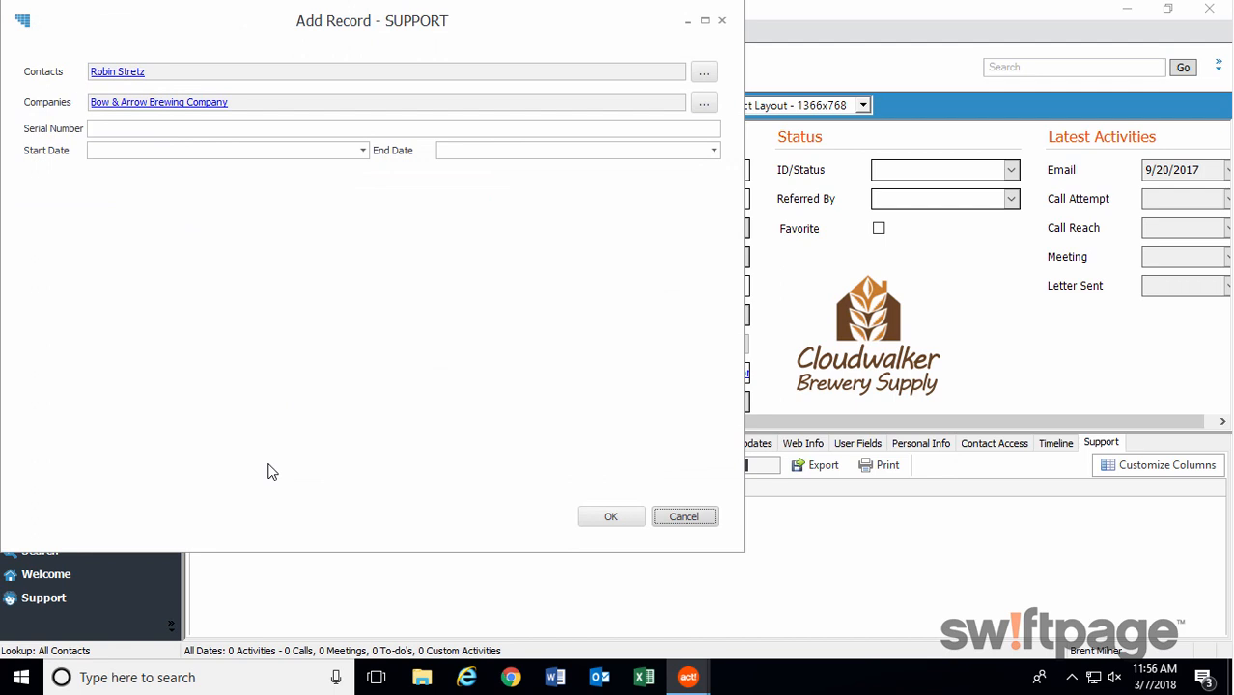
click(248, 132)
text(BOW909)
click(363, 151)
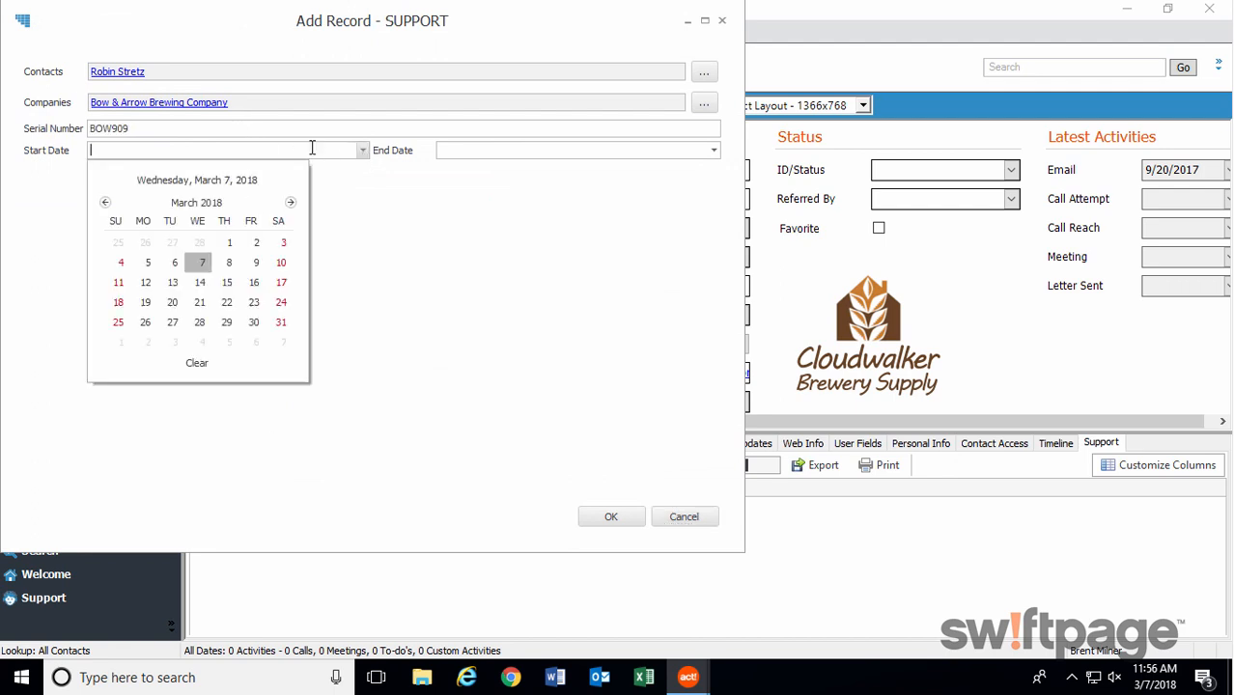
click(147, 263)
click(713, 151)
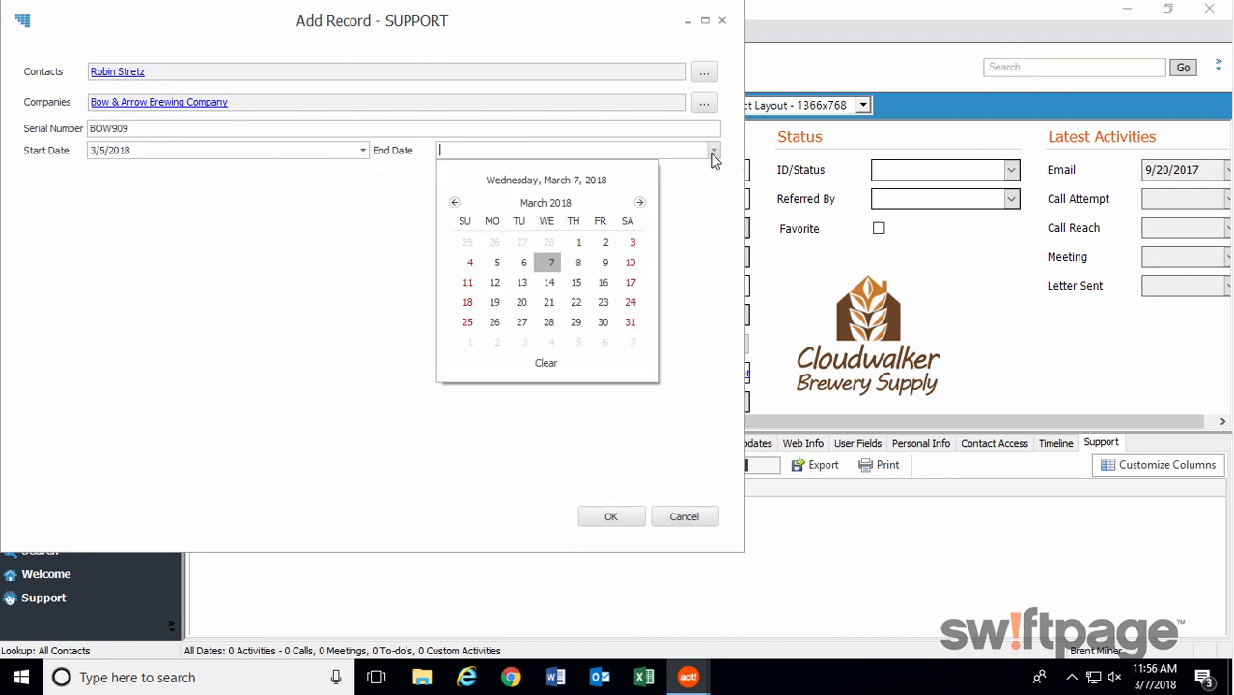
click(639, 202)
click(639, 202)
click(639, 202)
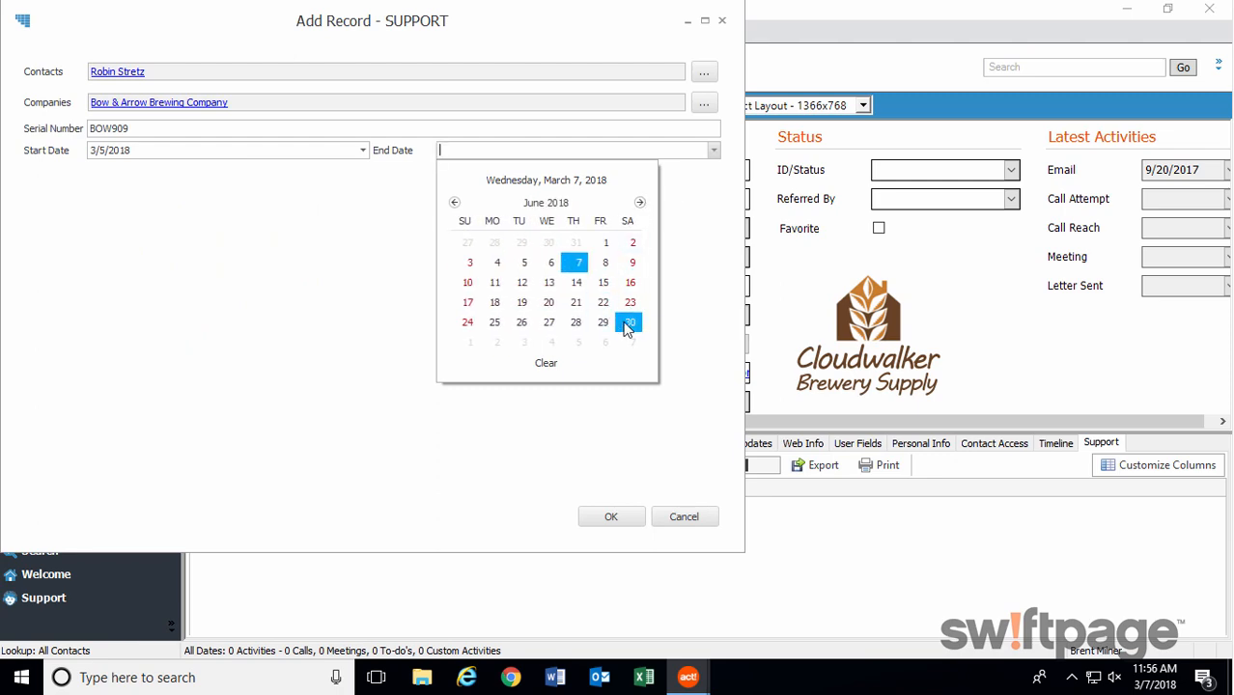
click(628, 323)
click(612, 517)
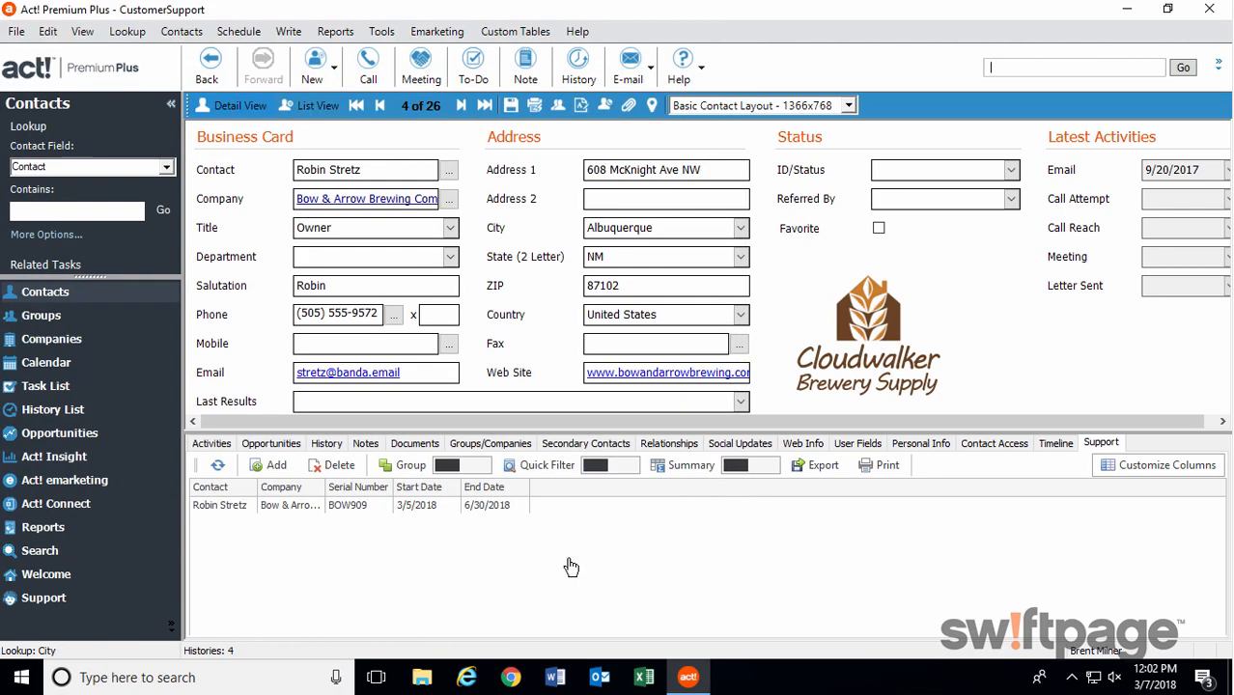
Start a highlight rule for a date occurring on the End Date column of the Support table's list.
click(34, 601)
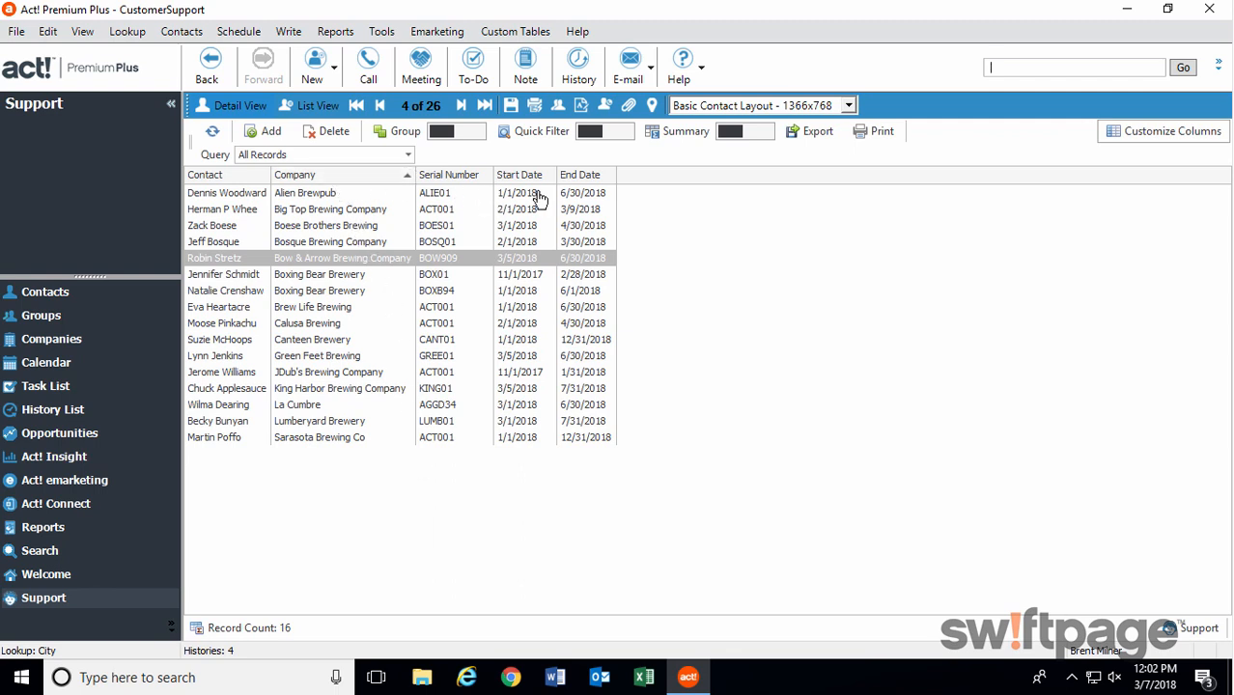
right_click(576, 186)
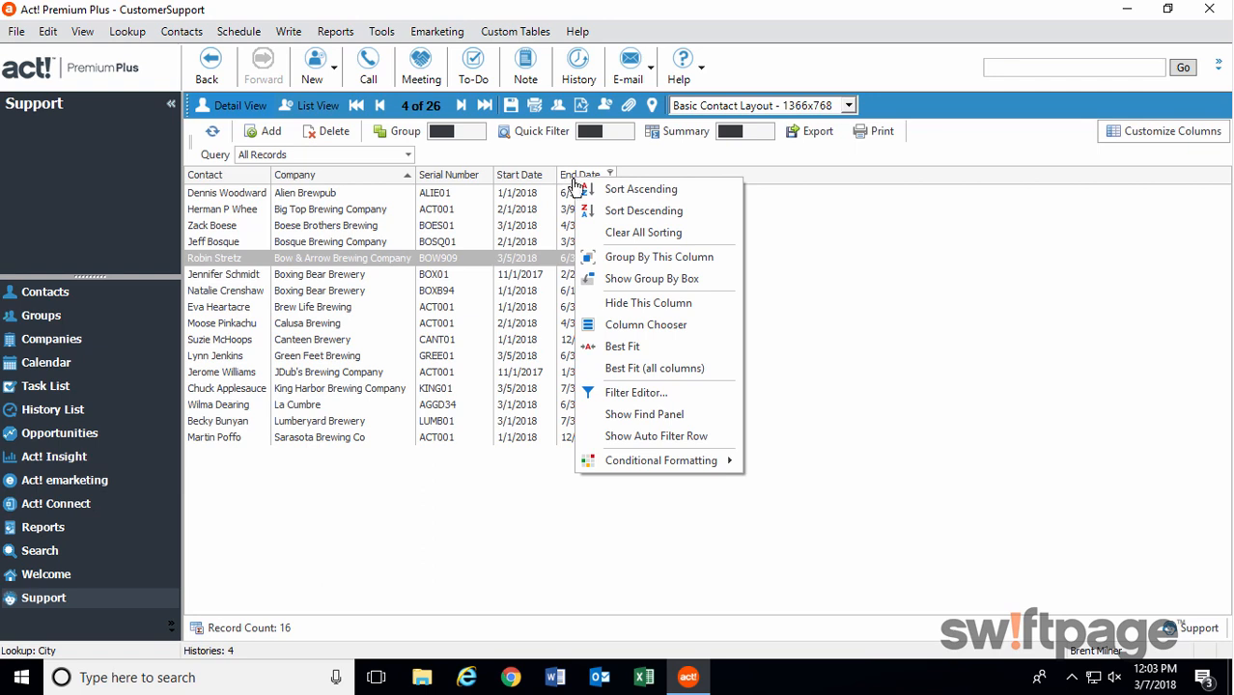
mouse_move(634, 464)
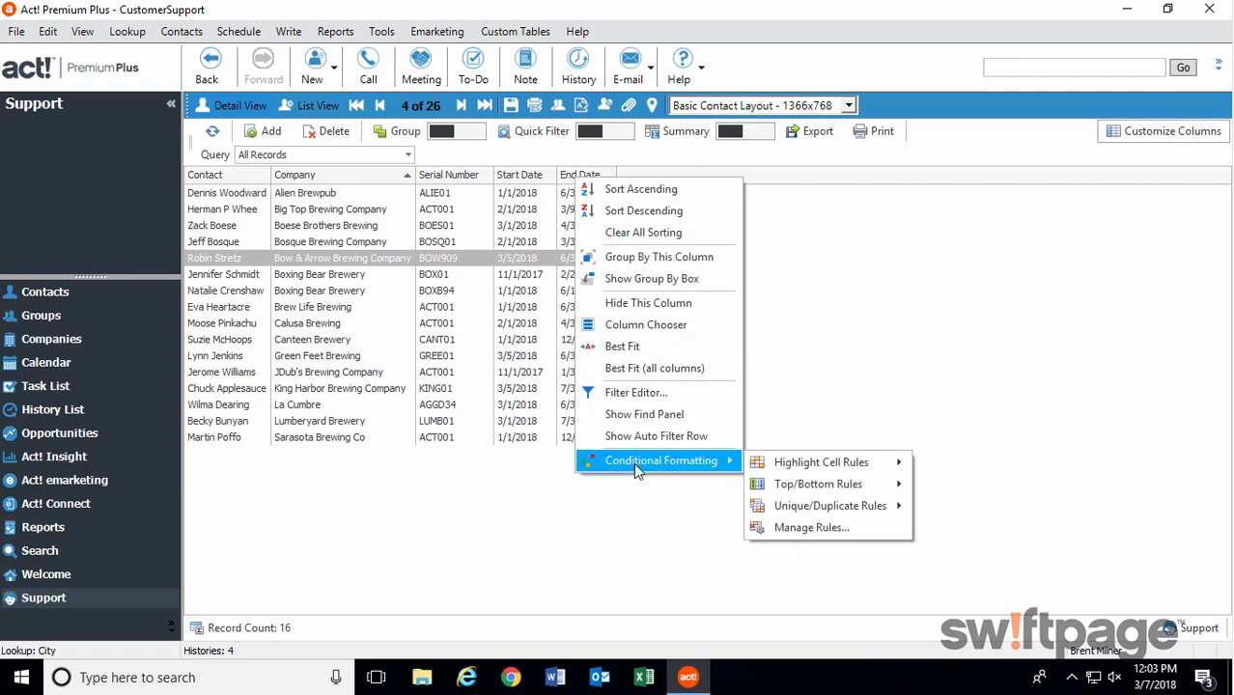
mouse_move(801, 470)
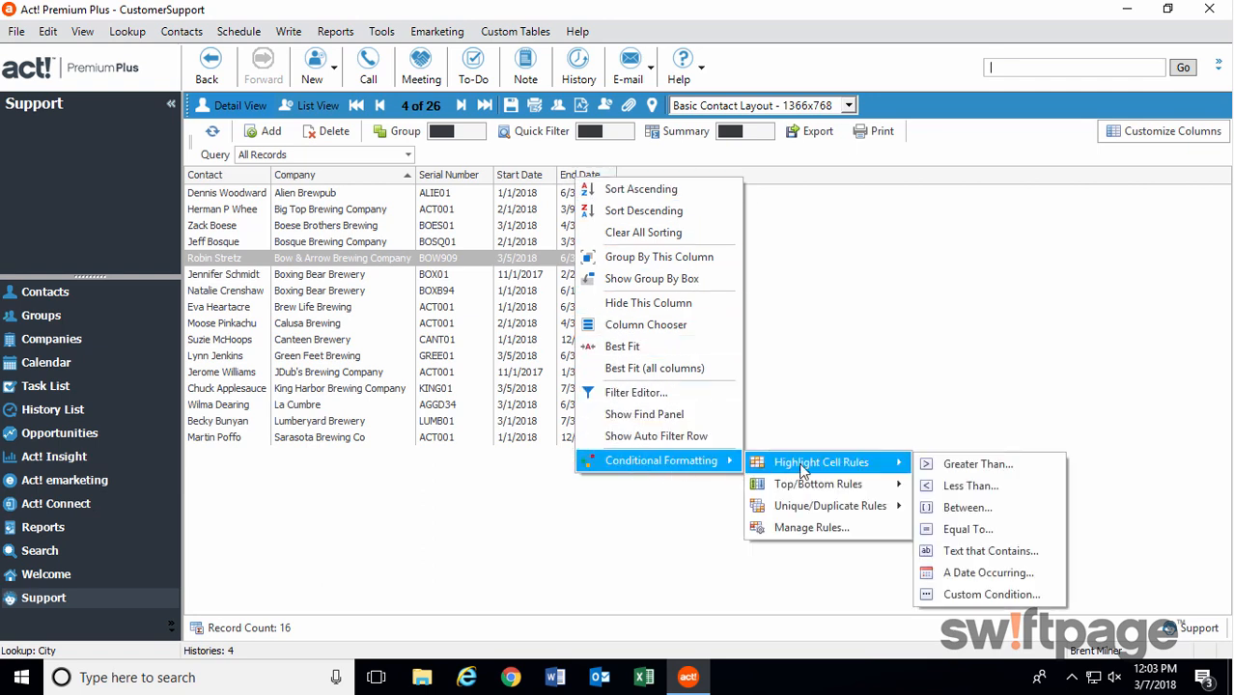
click(971, 583)
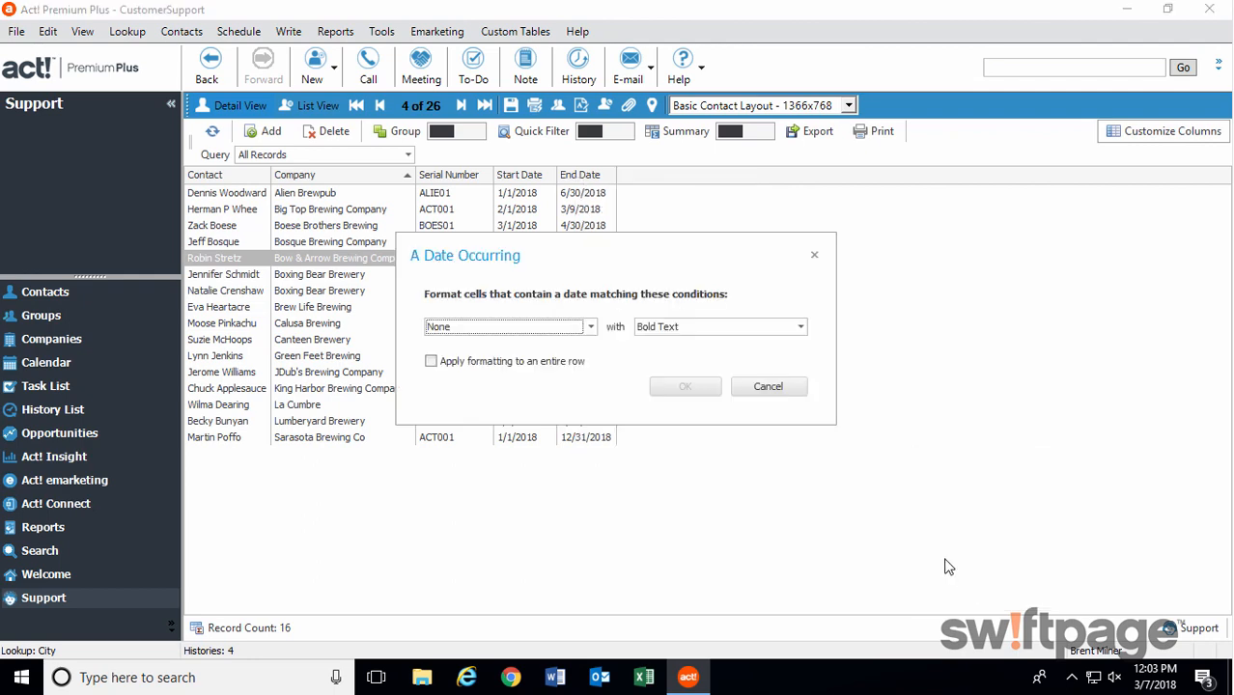
Match dates from yesterday, this week prior to yesterday, this month prior to previous week, this year prior to this month, and prior to this year.
click(587, 327)
click(435, 360)
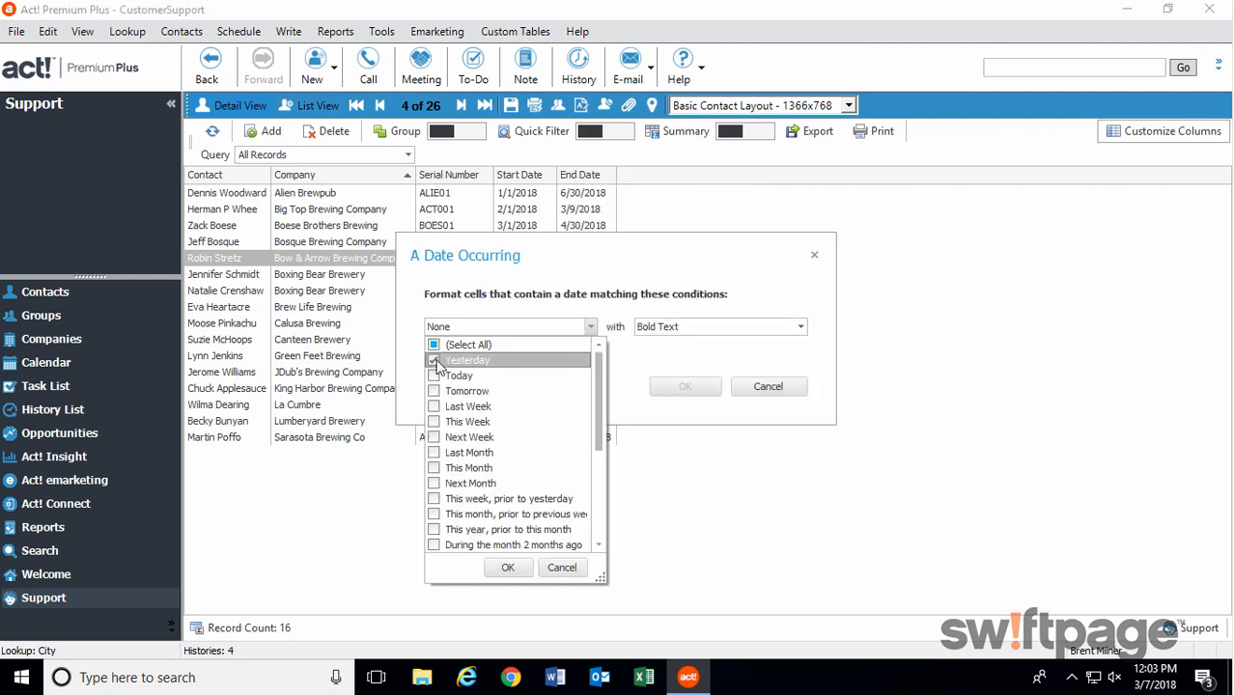
click(434, 500)
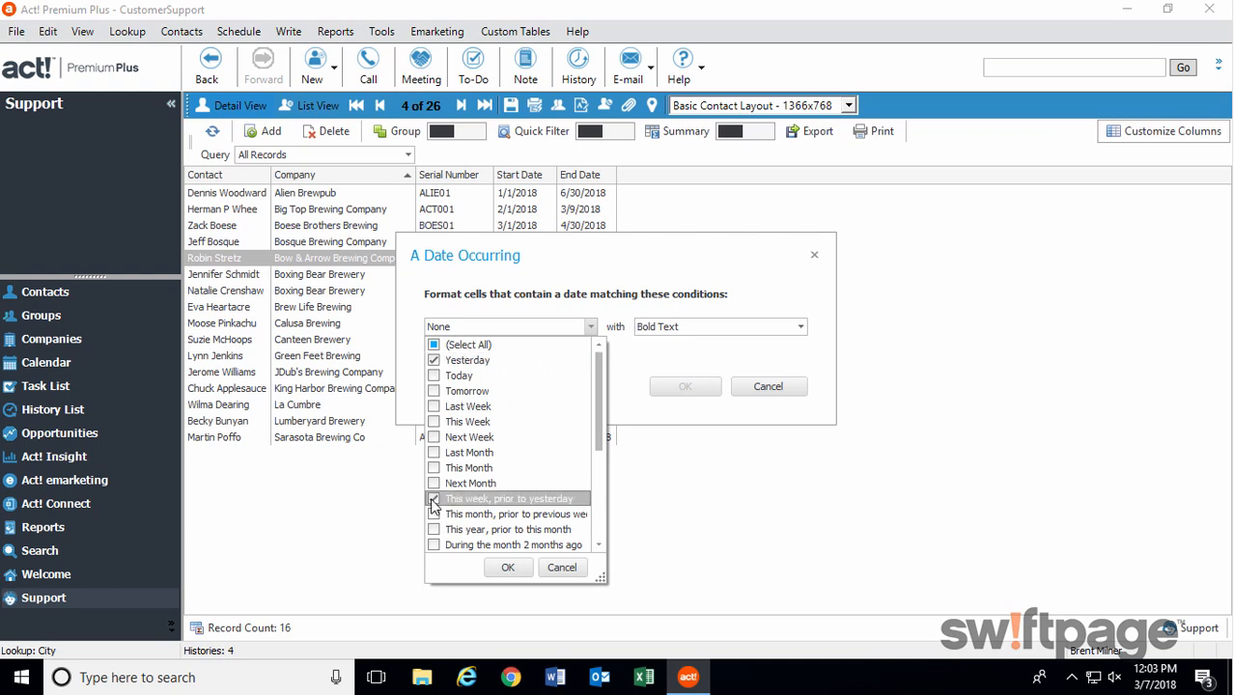
click(434, 515)
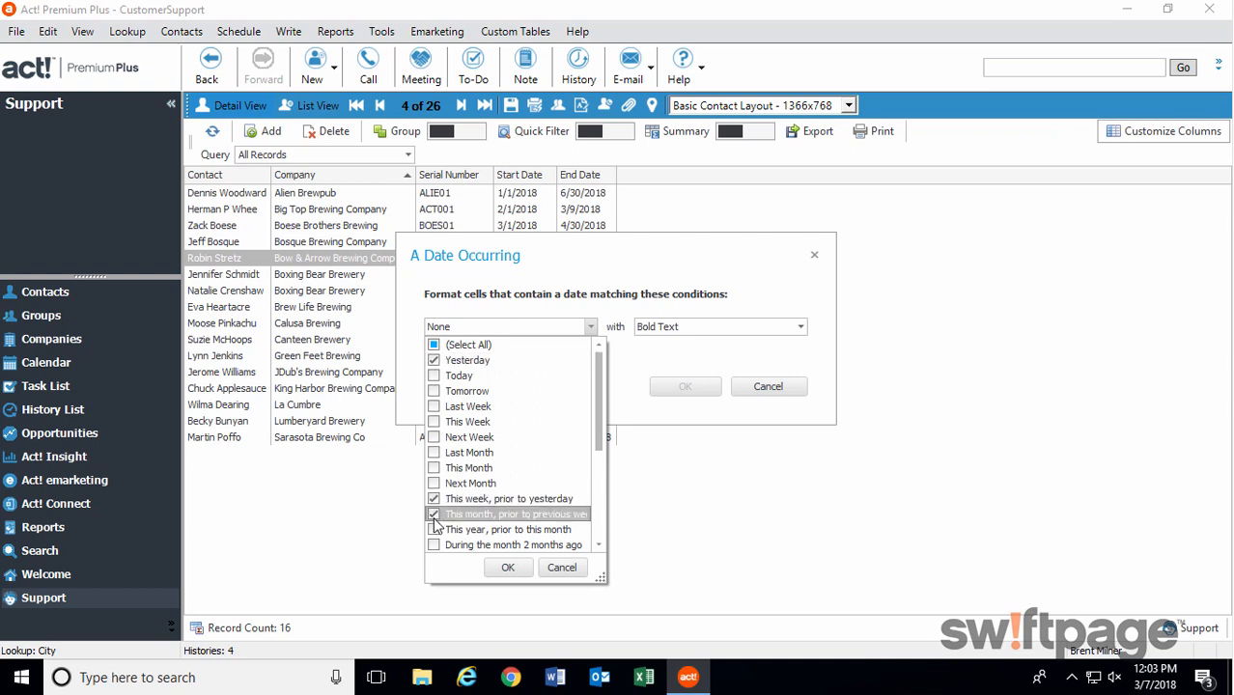
click(435, 530)
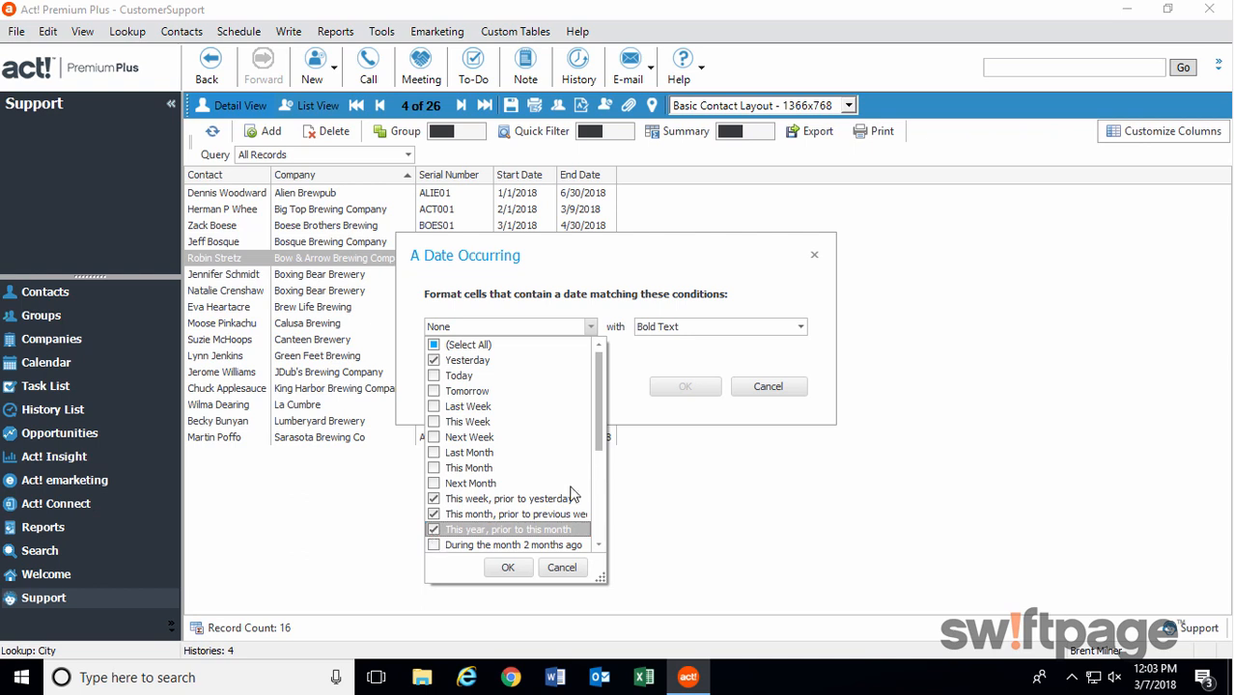
scroll(553, 480, down, 2)
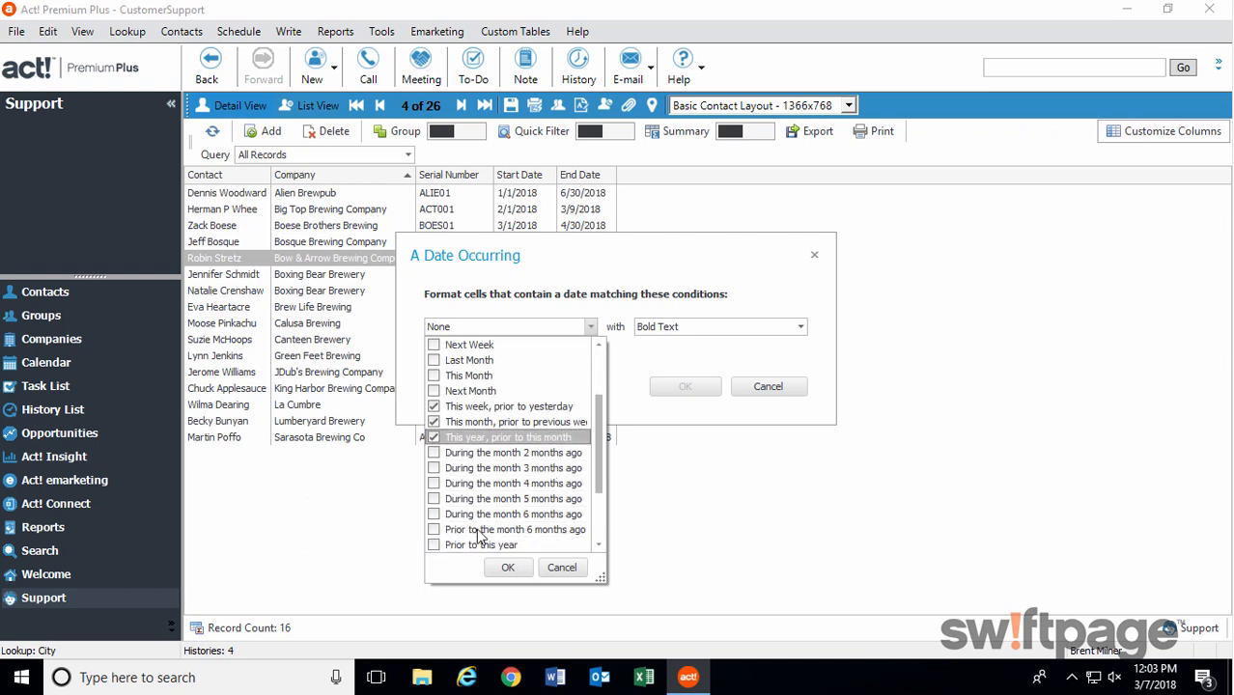
click(434, 546)
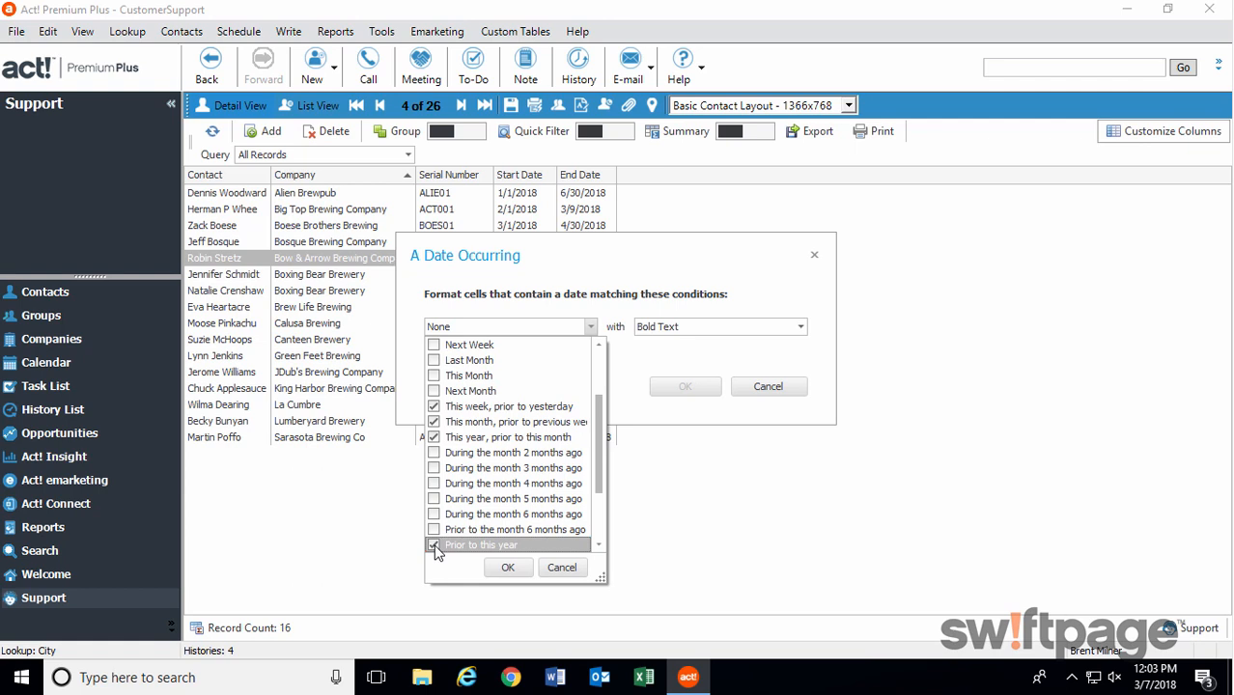
click(508, 570)
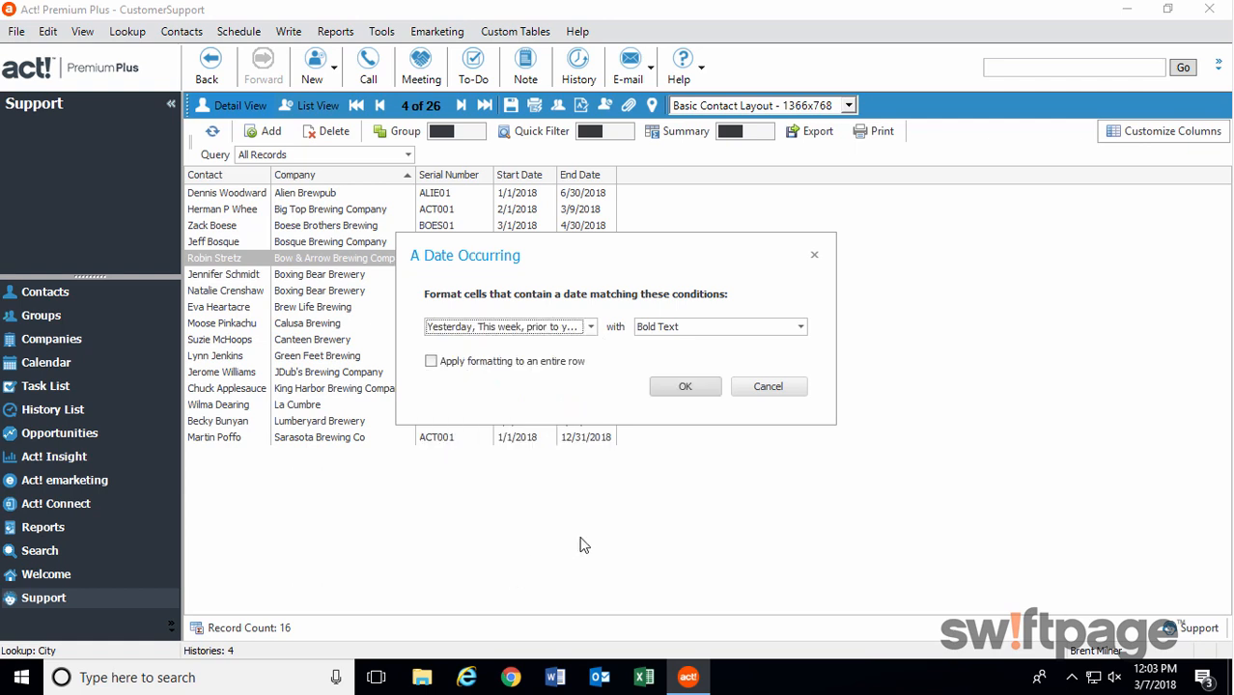
Format the matching end dates with Red Fill with Red Text and apply the rule.
click(799, 329)
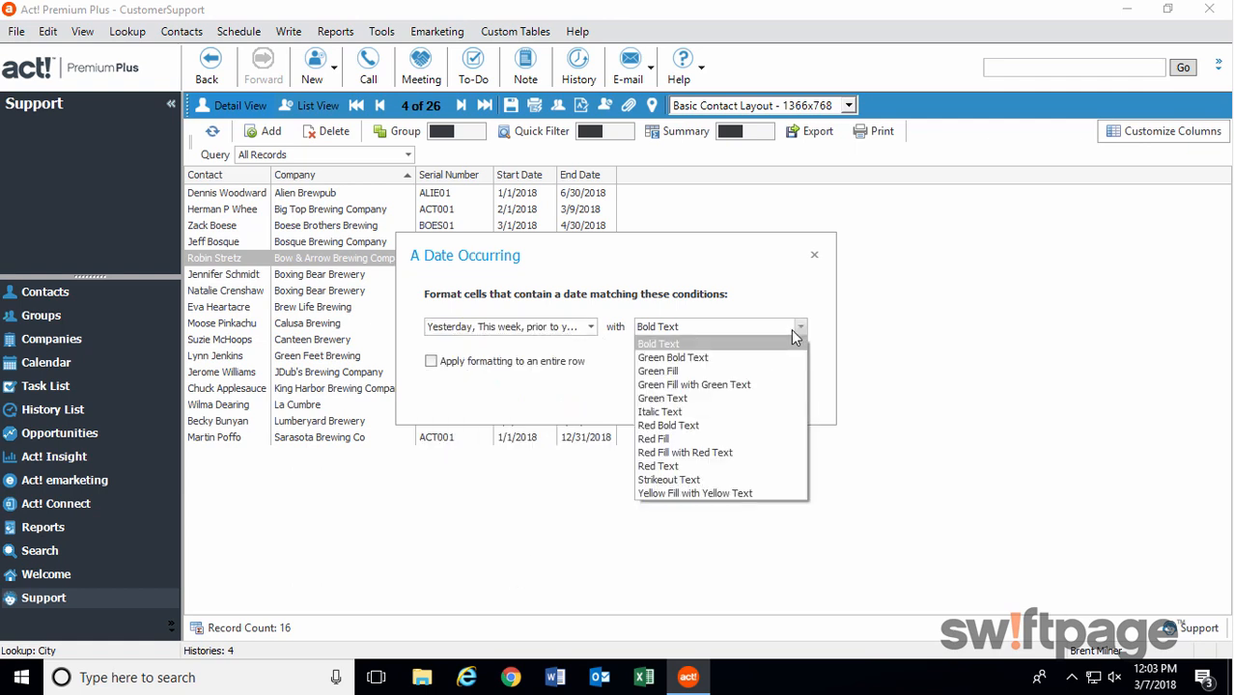
click(719, 454)
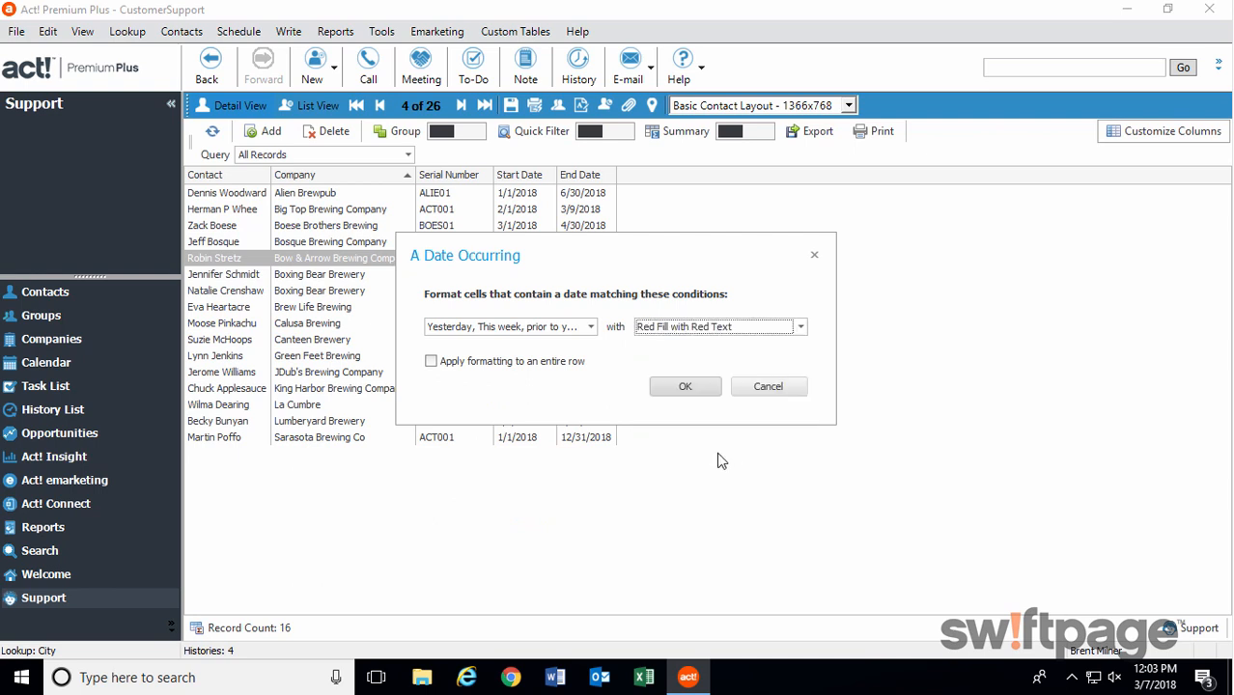
click(697, 392)
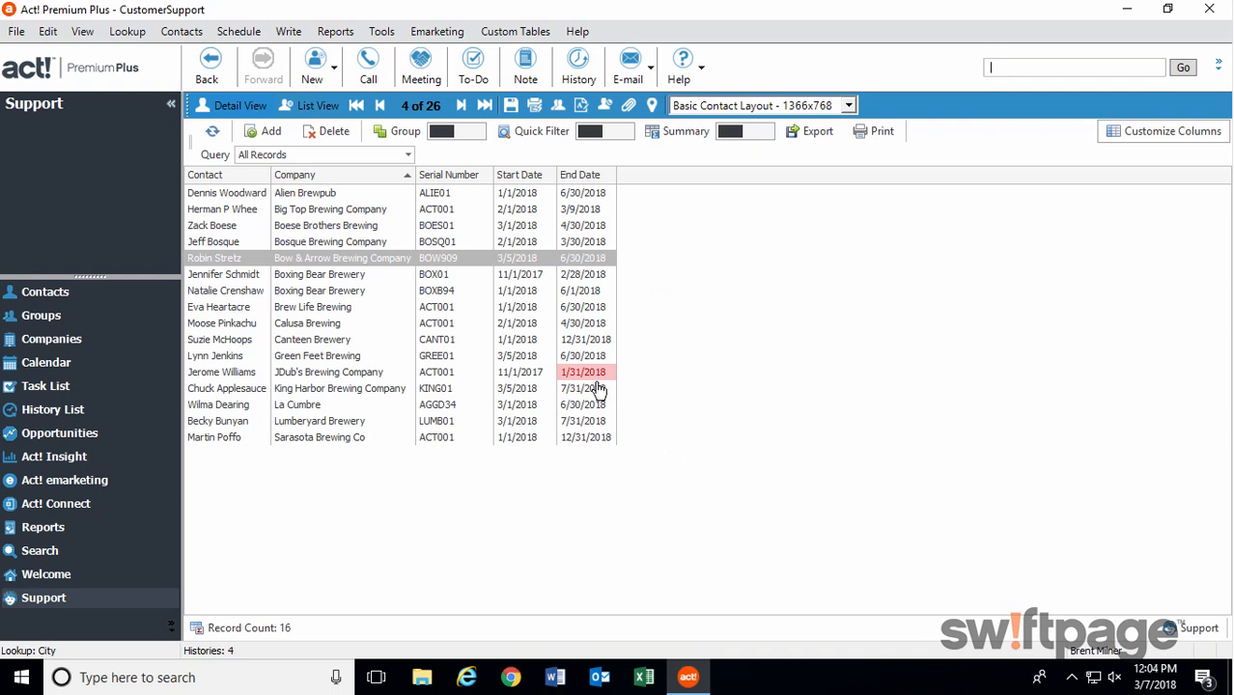
Show the Word merge option for the JDub's Brewing Company support record.
right_click(239, 377)
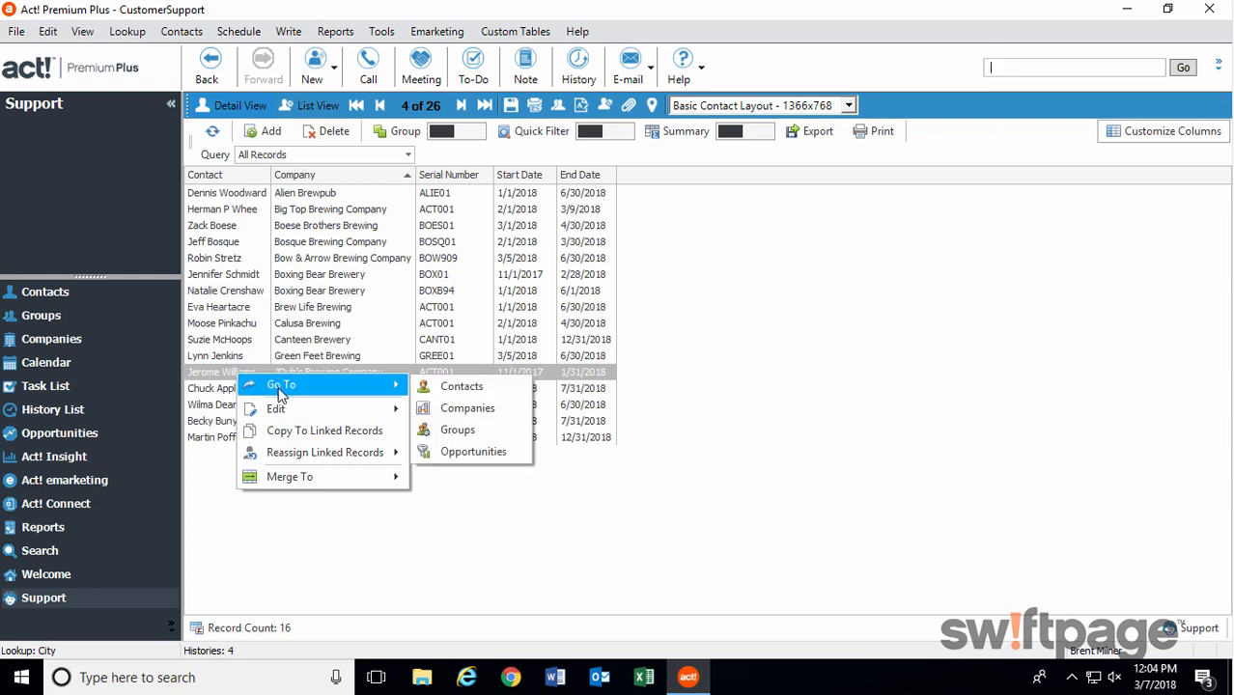
mouse_move(367, 490)
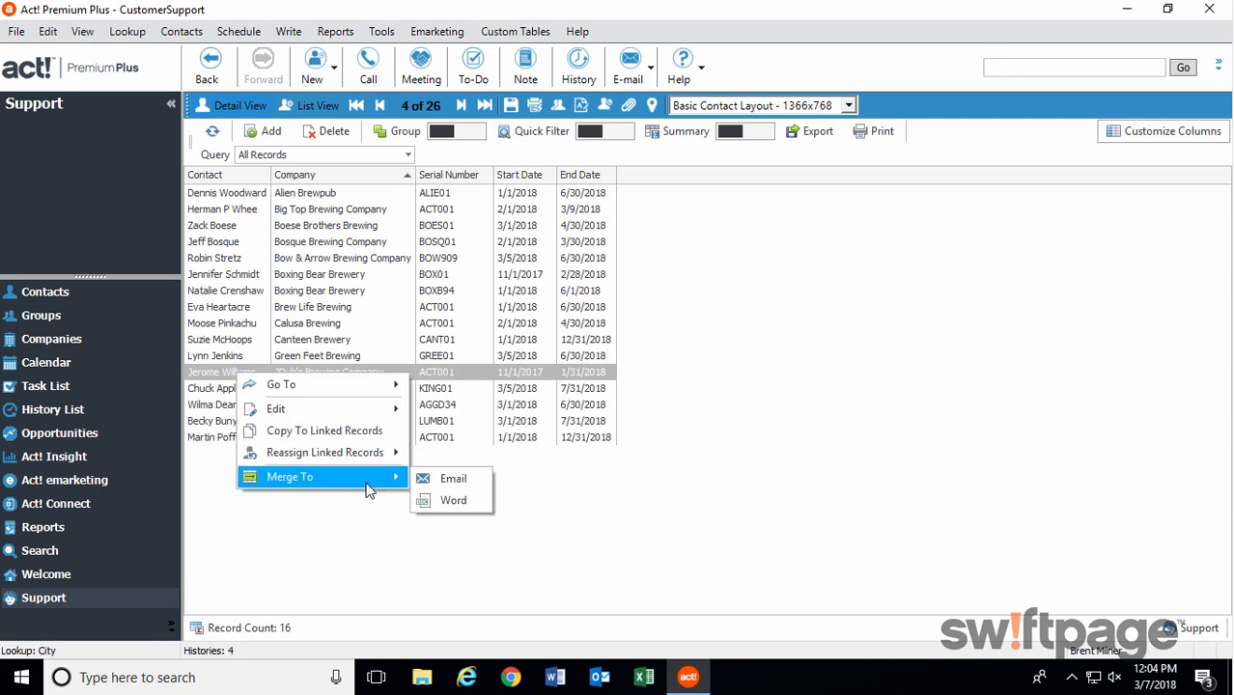
click(474, 507)
Load the Tickets custom table and examine its parent table link, leaving the table management afterward.
click(515, 31)
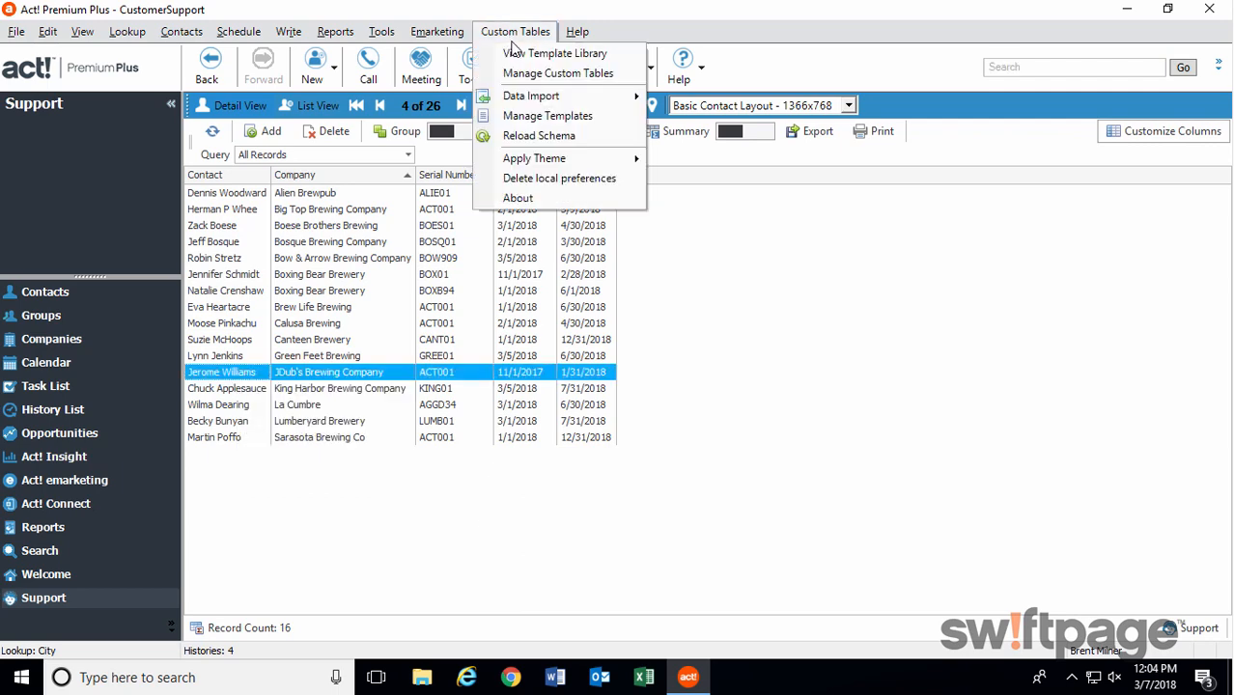
click(526, 75)
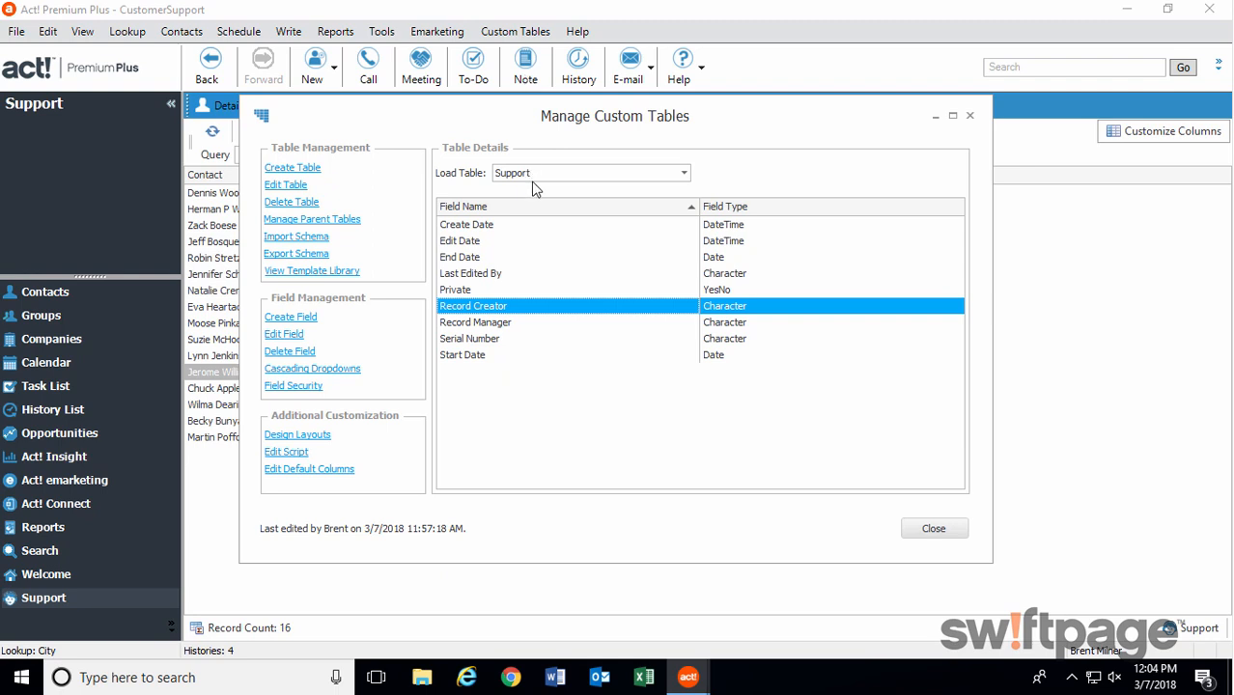
click(559, 175)
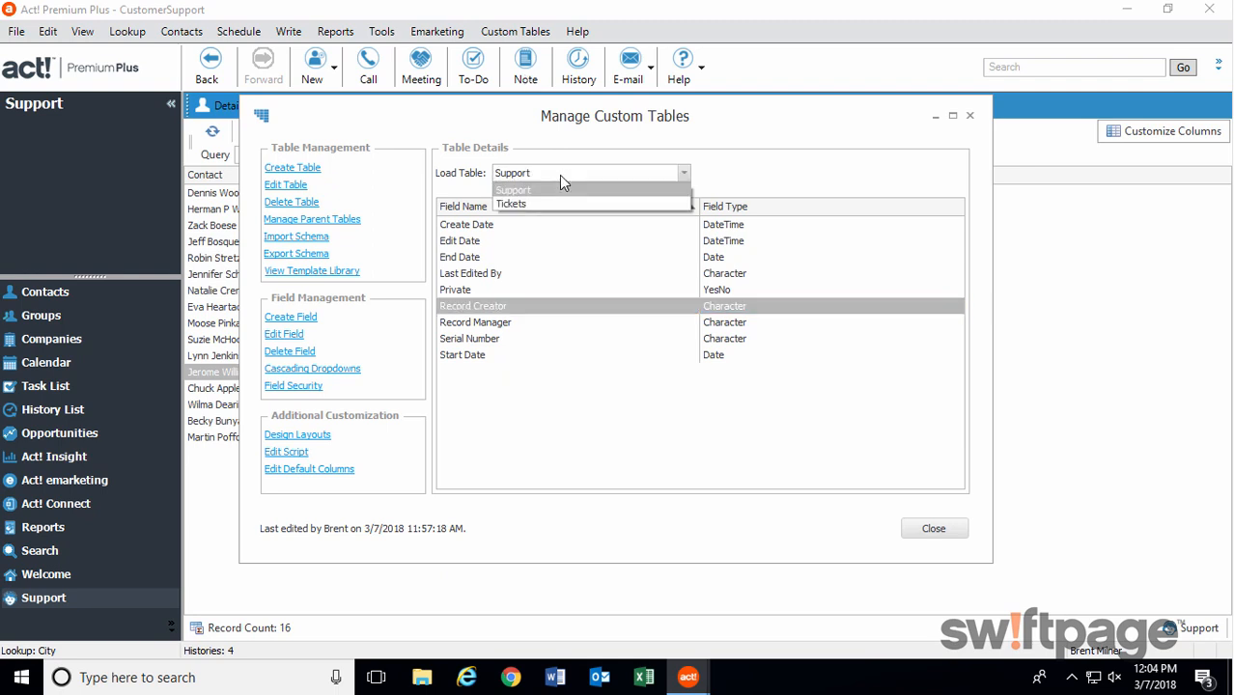
click(555, 204)
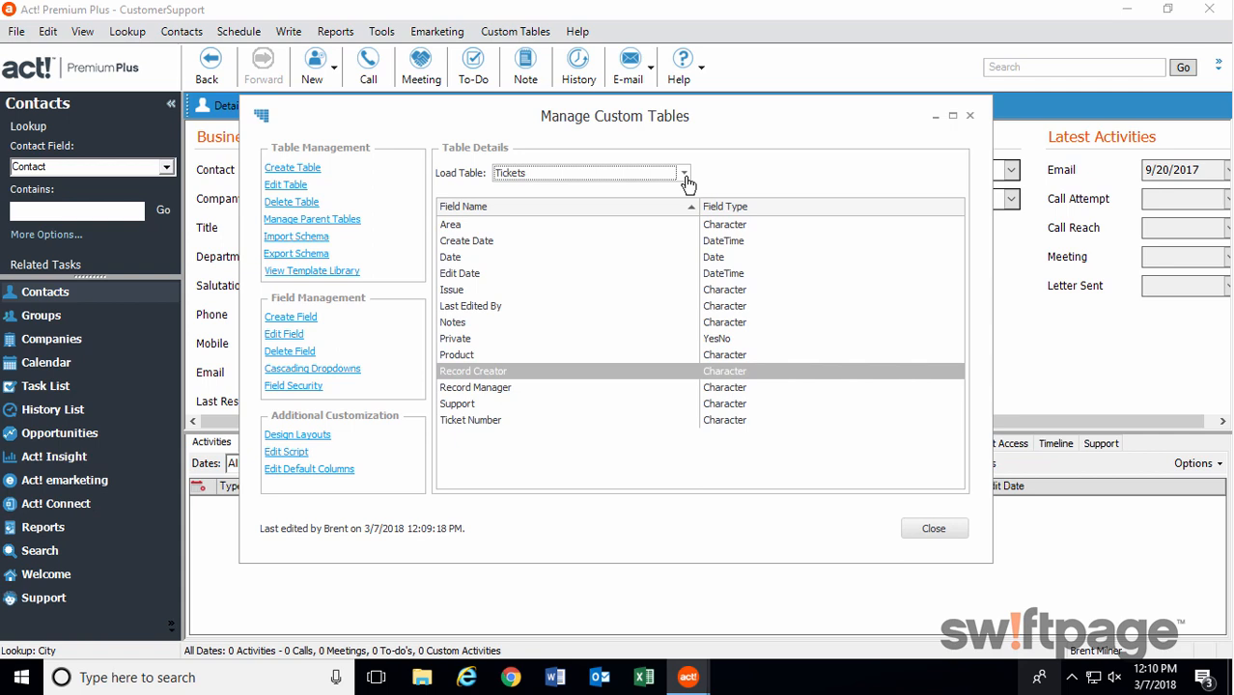
click(339, 220)
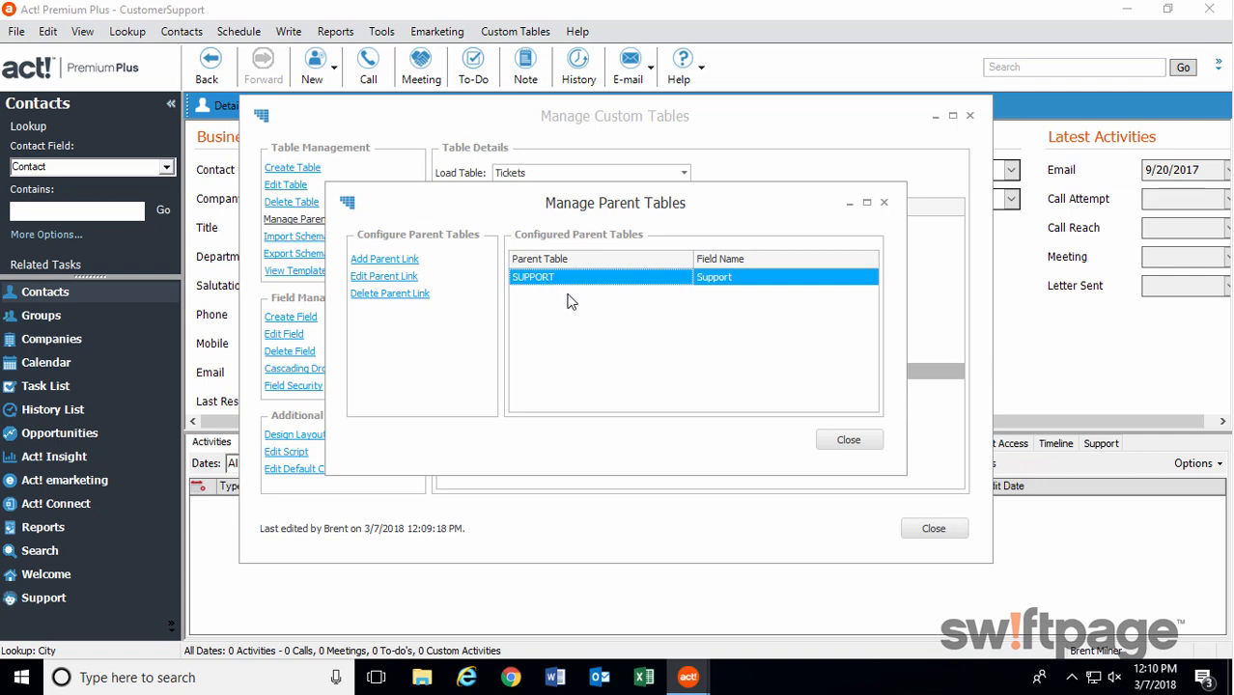
click(867, 445)
click(933, 528)
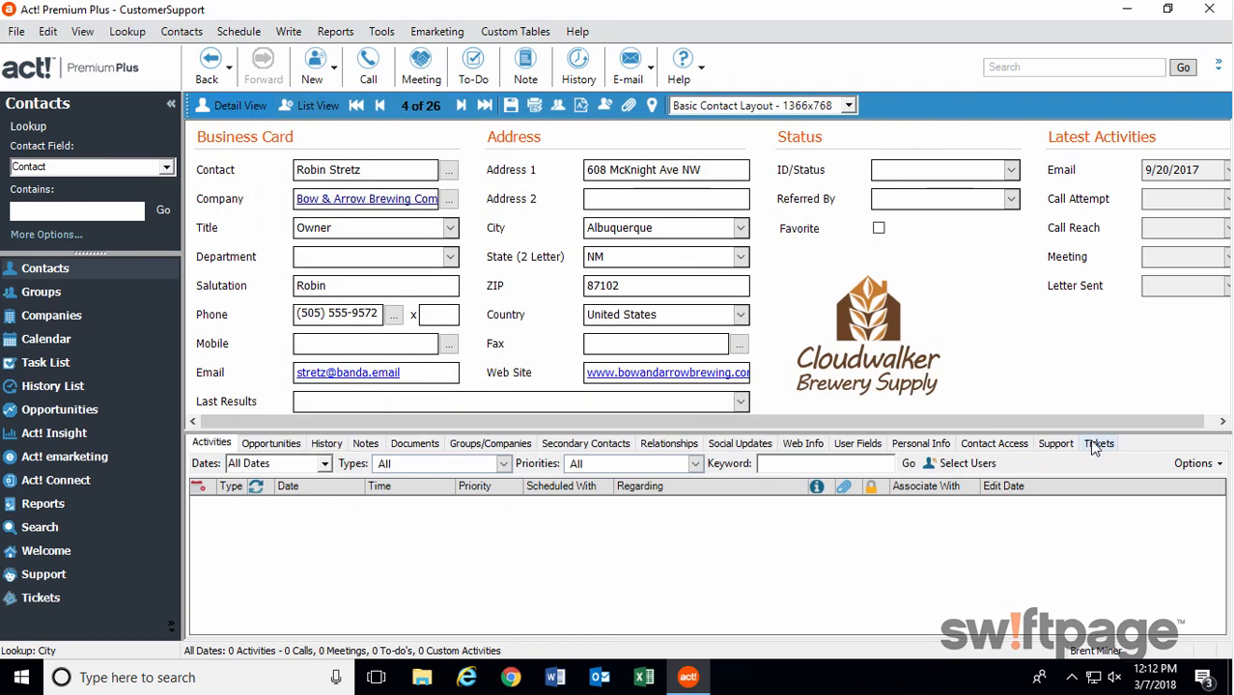
Add a Tickets record to the Bow & Arrow Brewing Company contact with date 3/6/2018 and notes "Forgot password".
click(1097, 444)
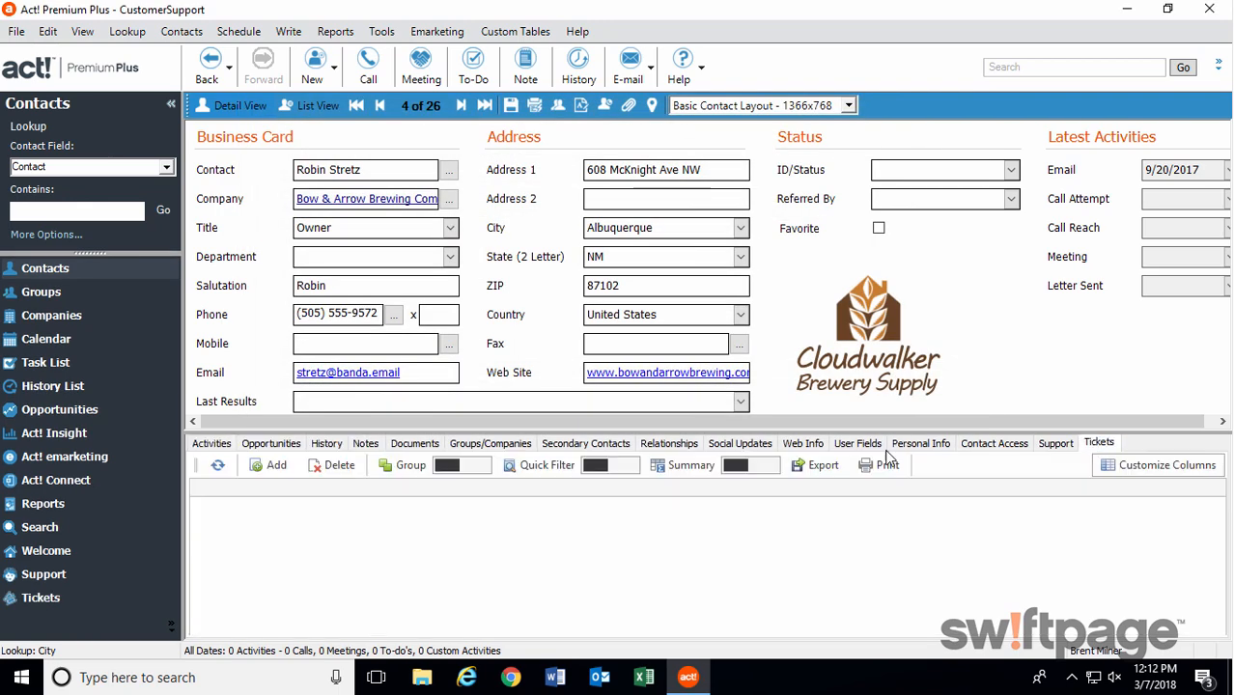
click(276, 467)
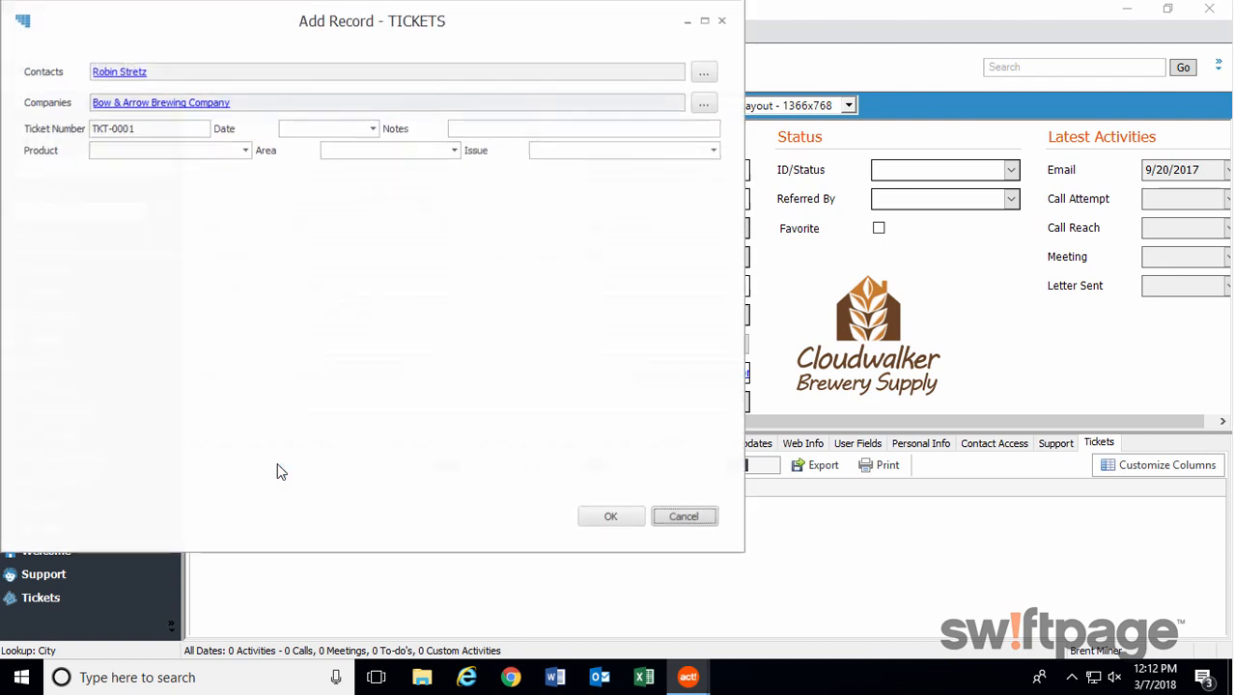
click(373, 128)
click(366, 241)
click(589, 128)
text(Forg)
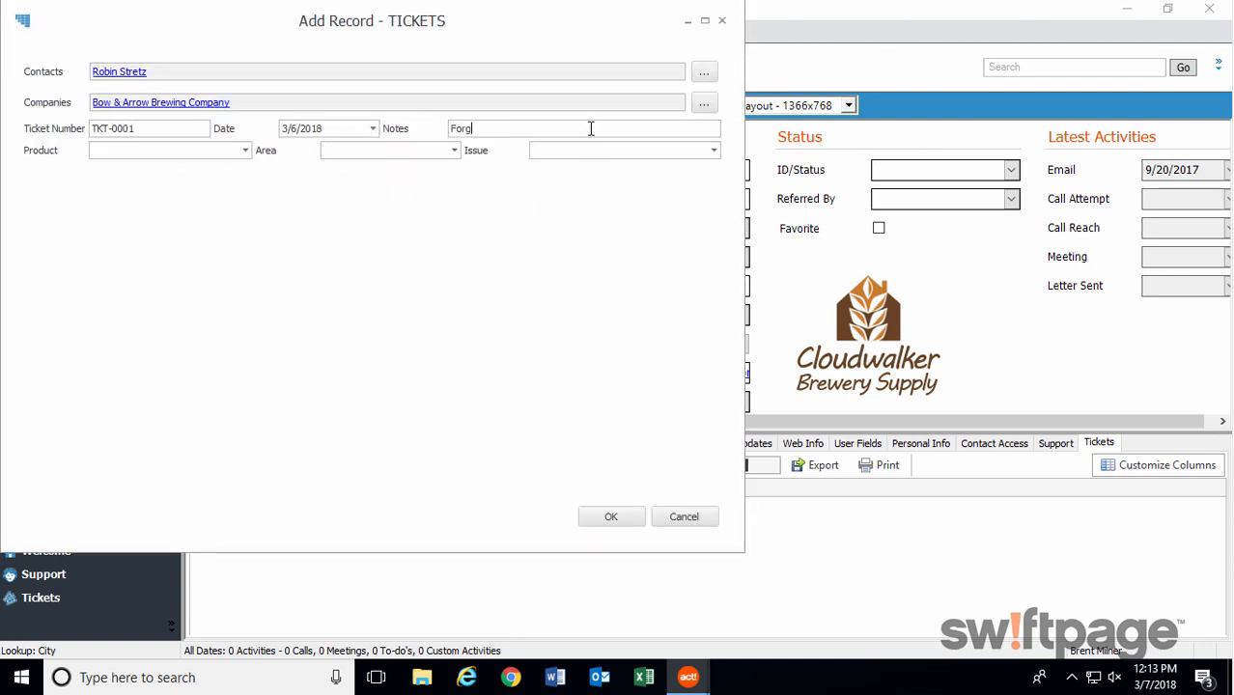
text(ot password)
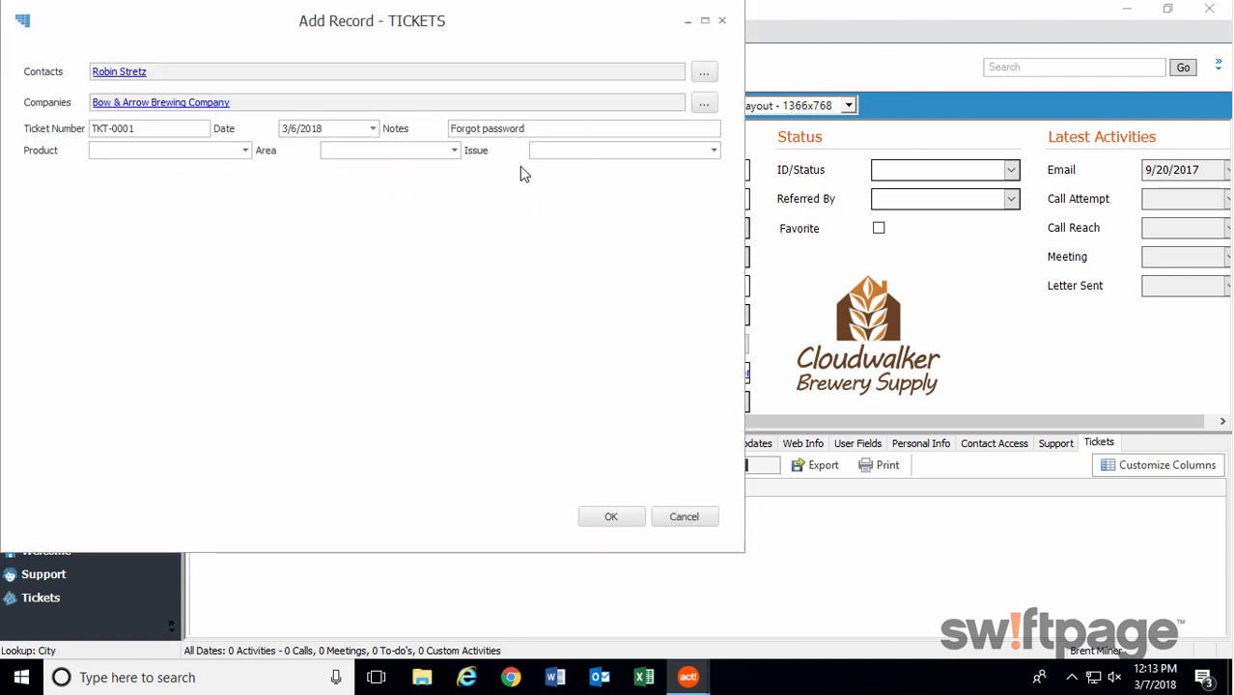
click(611, 517)
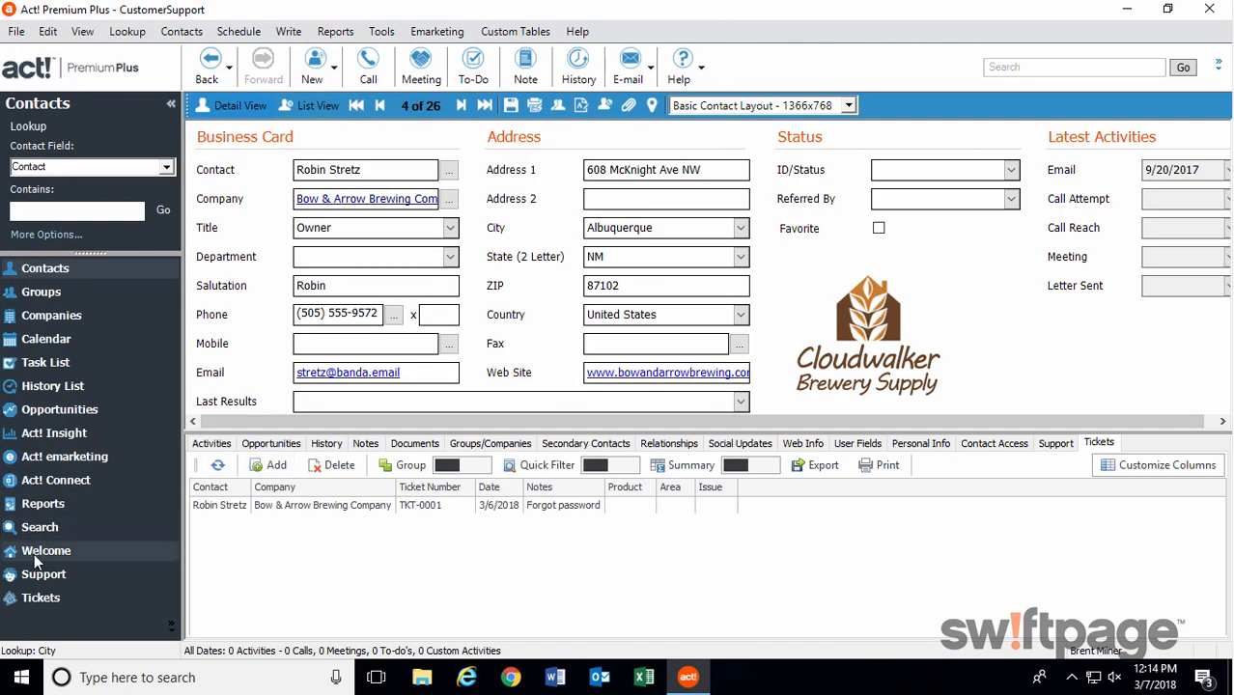
View the tickets linked to the Bow & Arrow Brewing Company record in the Support list.
click(43, 576)
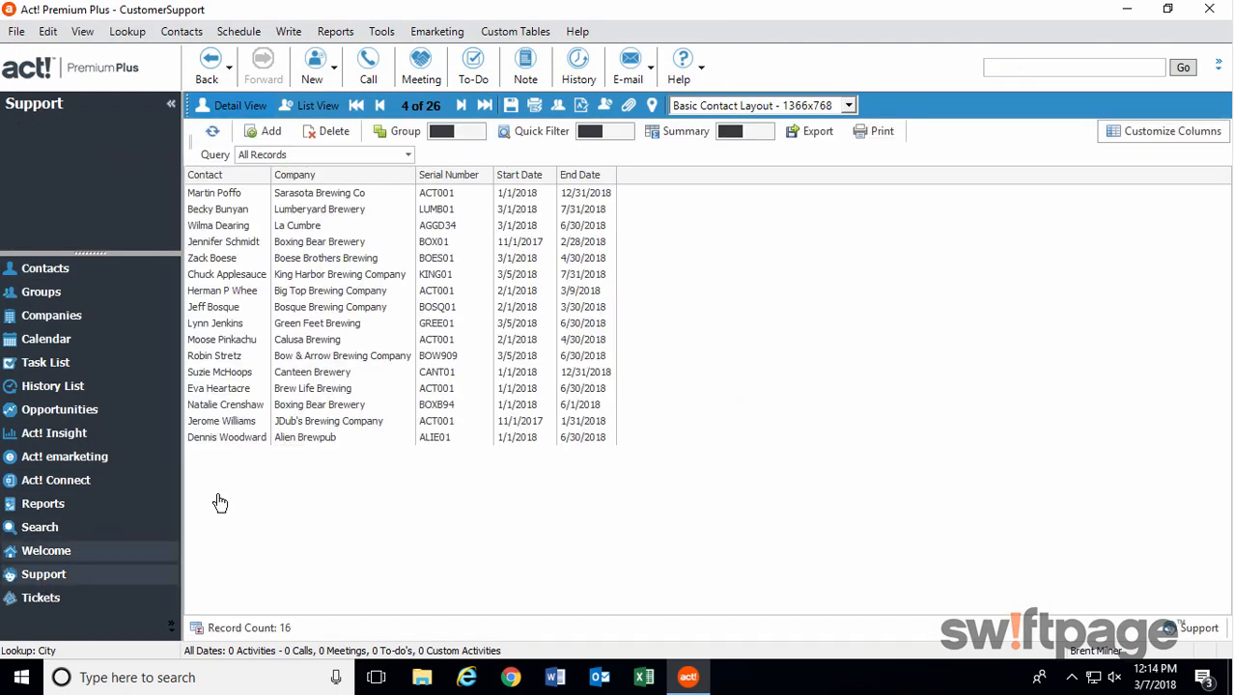
click(235, 357)
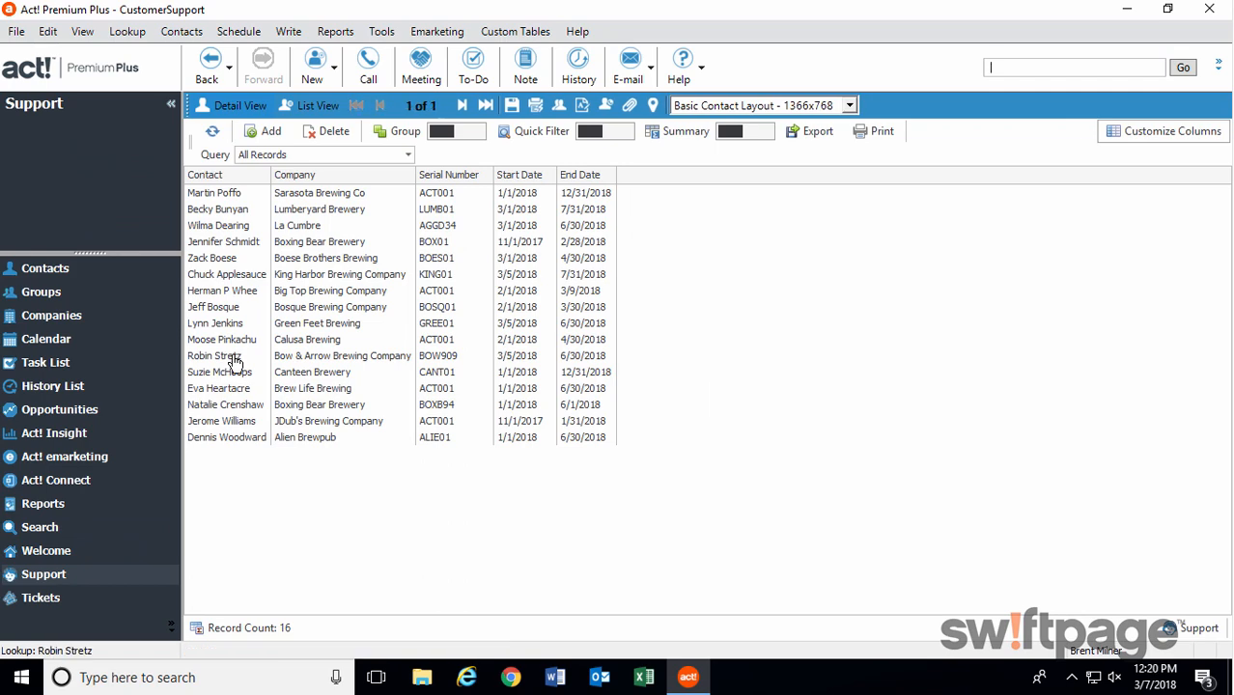
double_click(235, 359)
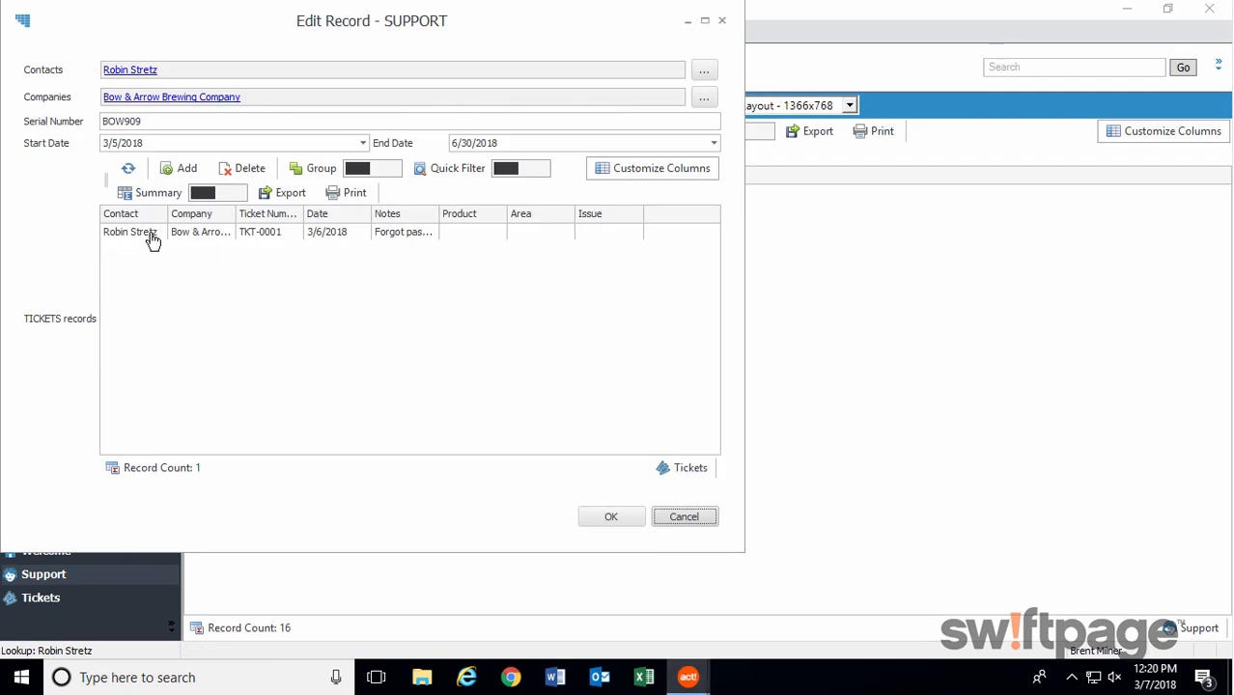
click(676, 517)
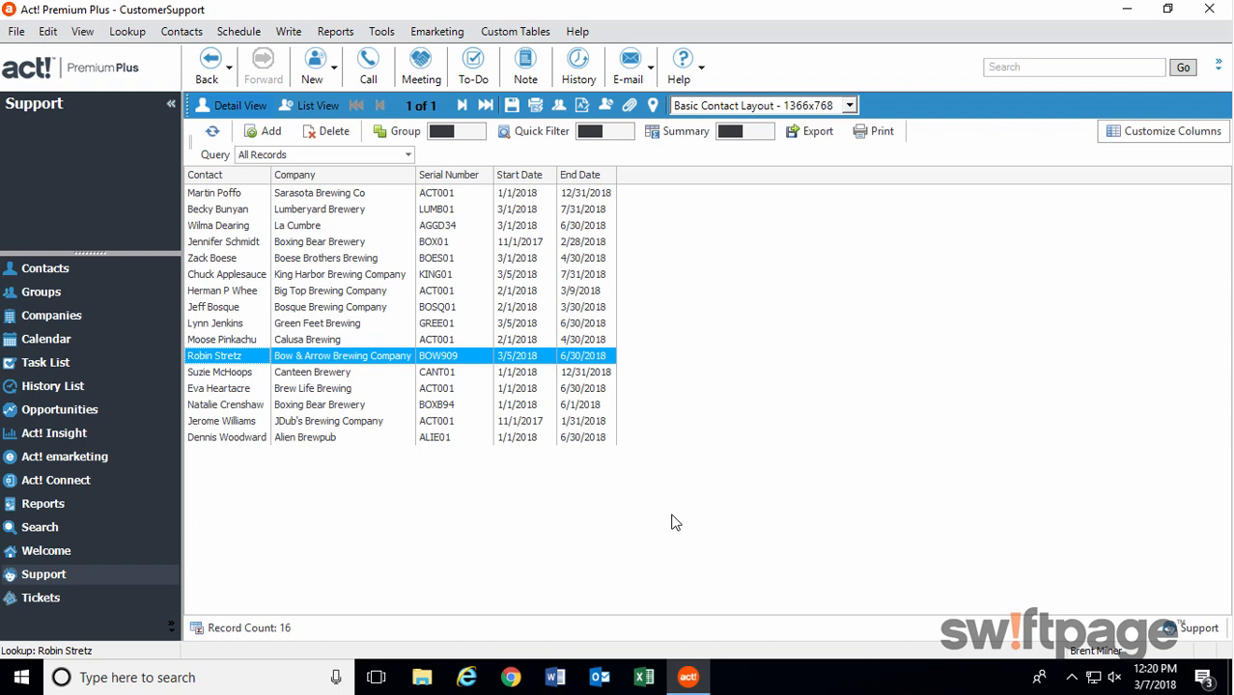
Examine the table selection and data source options for migrating from contacts, leaving the wizard without migrating anything.
click(515, 32)
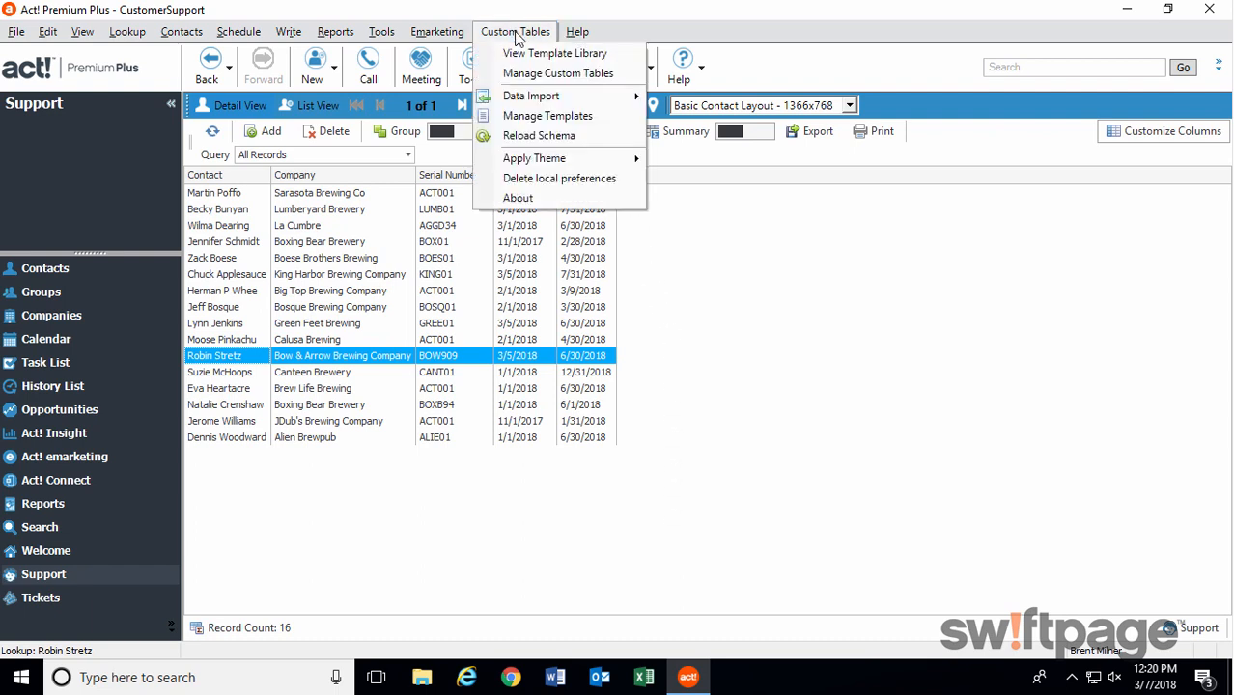
mouse_move(530, 99)
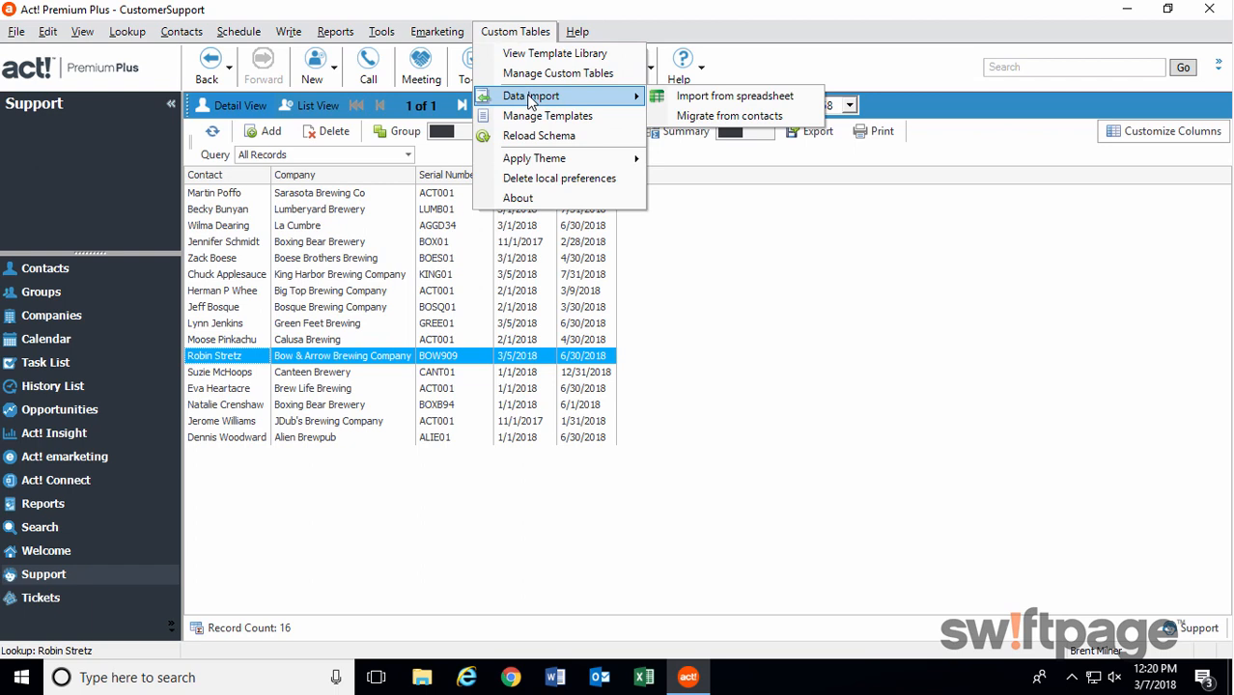
click(706, 118)
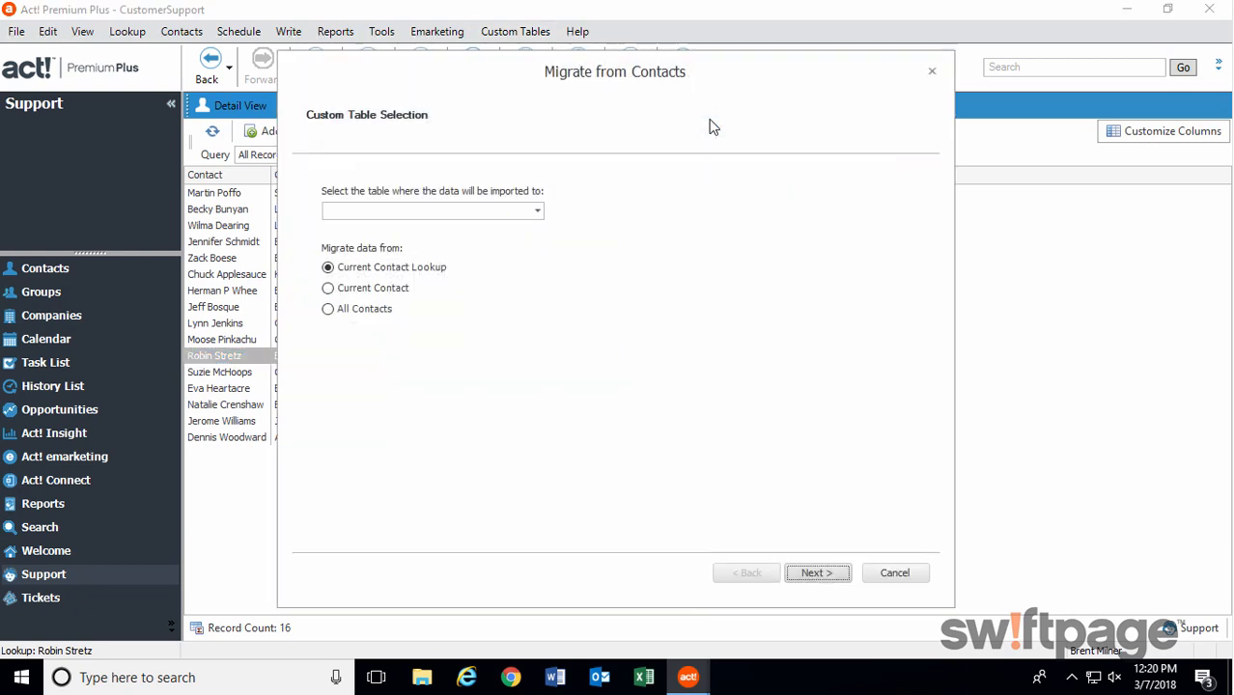
click(893, 571)
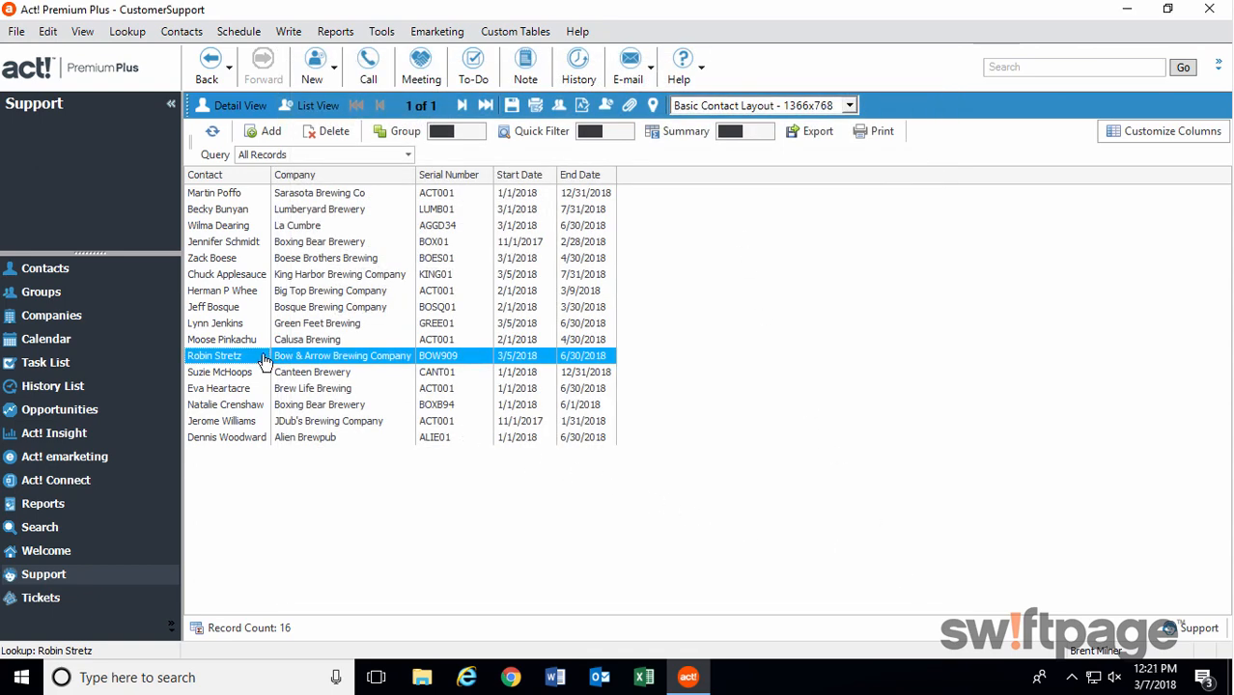
Start a new ticket from the Bow & Arrow Brewing Company contact and examine the choices for Product, Area and Issue.
click(80, 269)
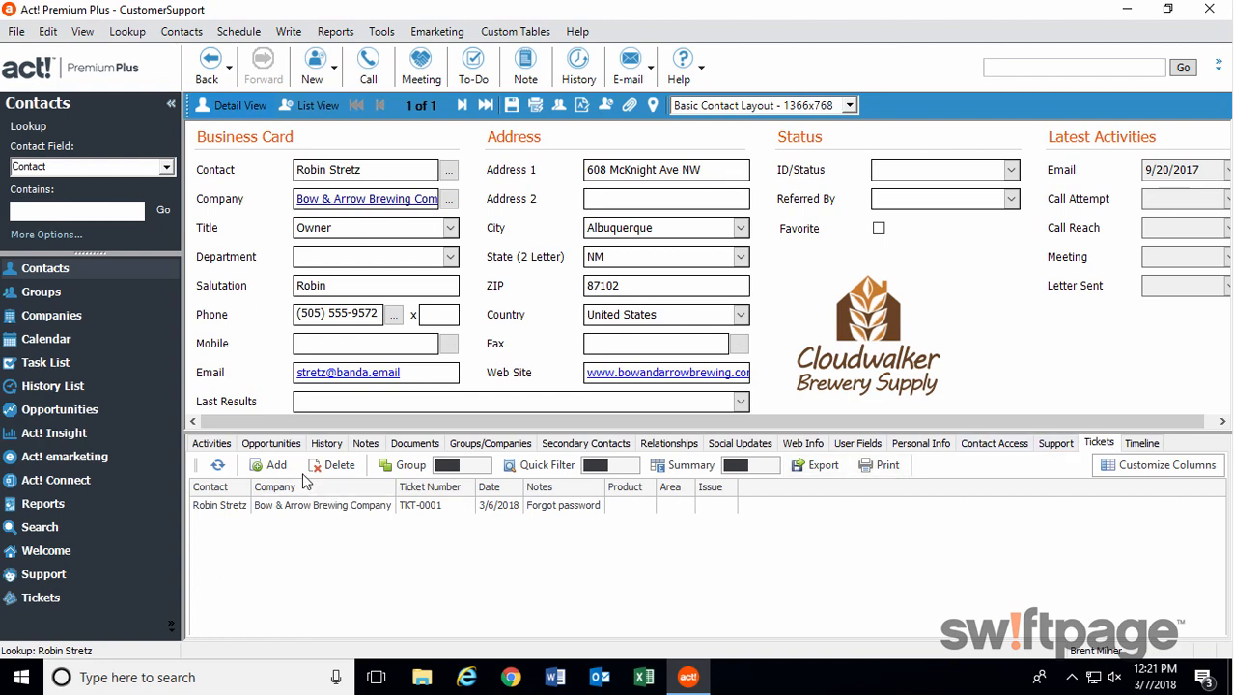
click(275, 468)
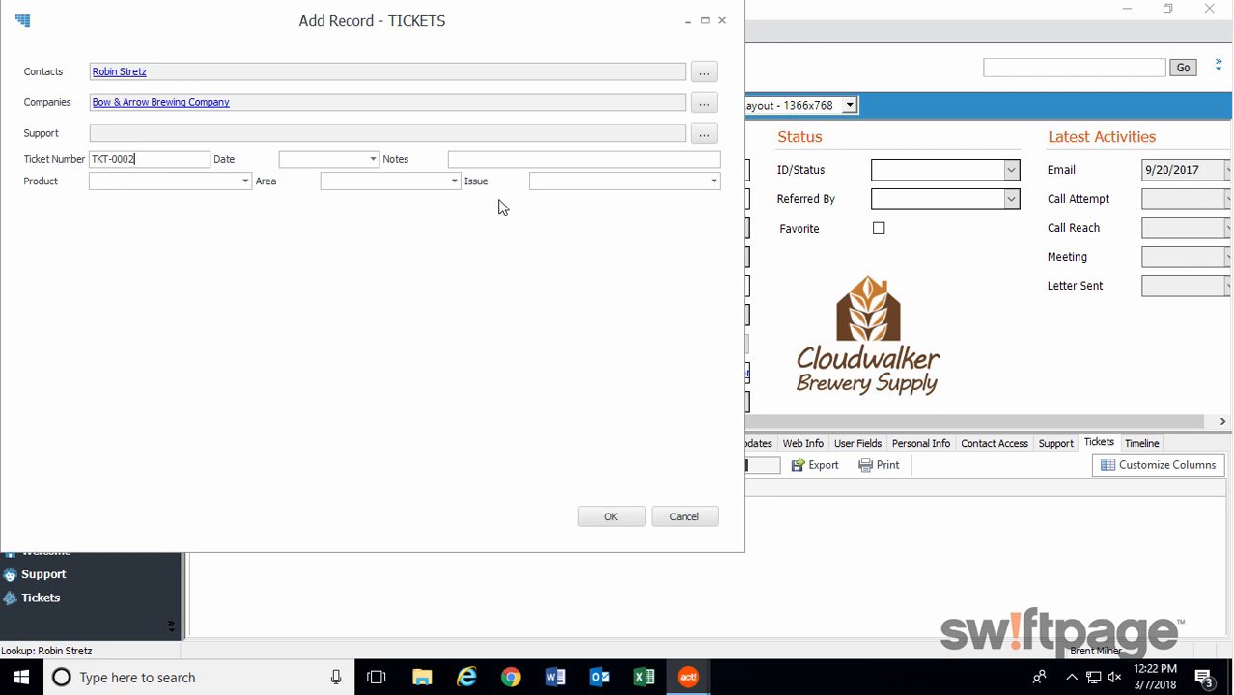
click(245, 182)
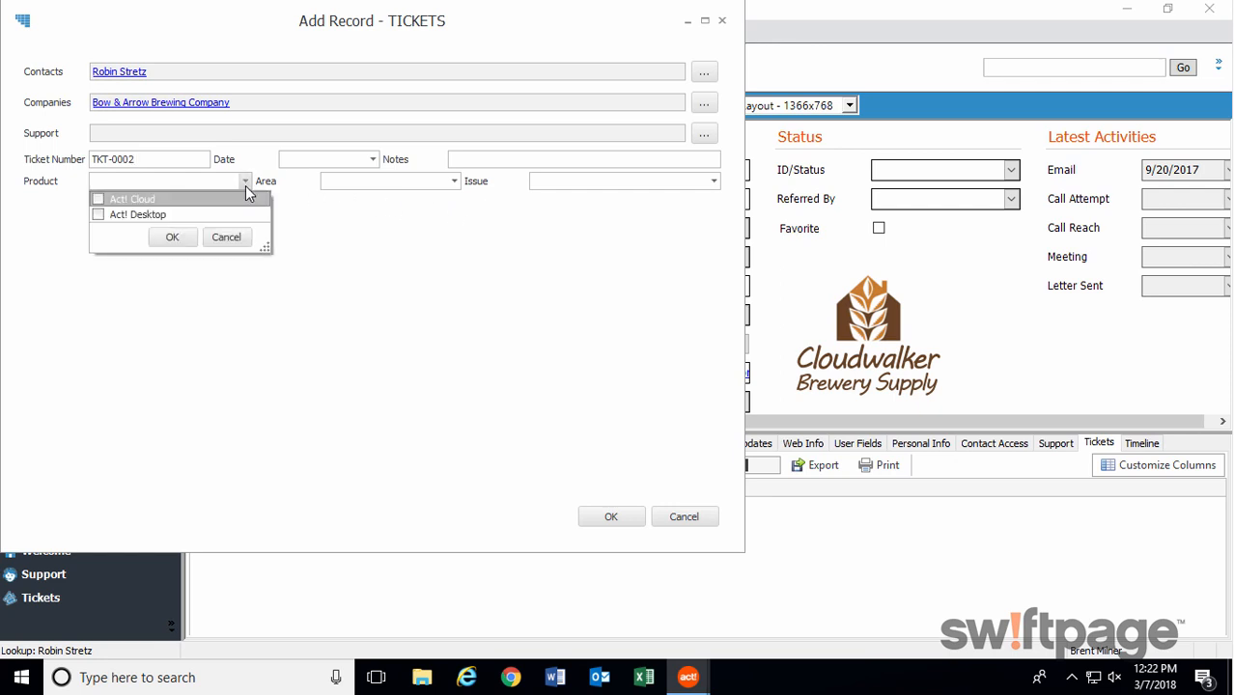
click(396, 230)
click(454, 181)
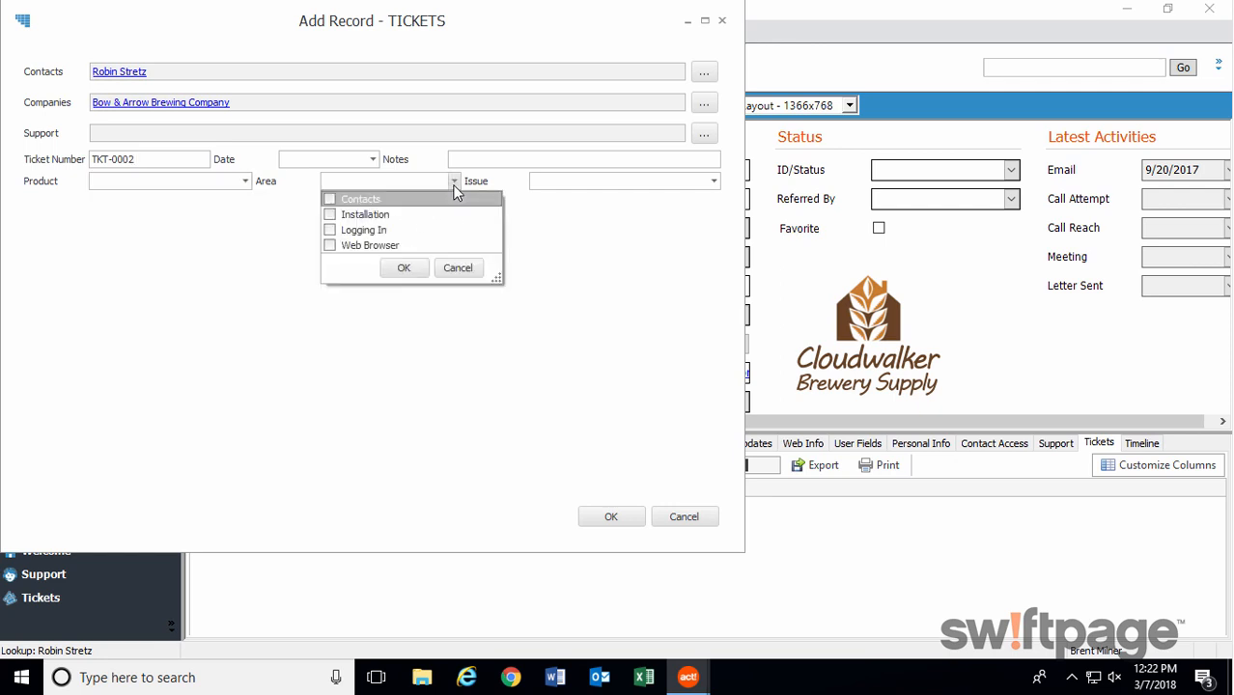
click(589, 215)
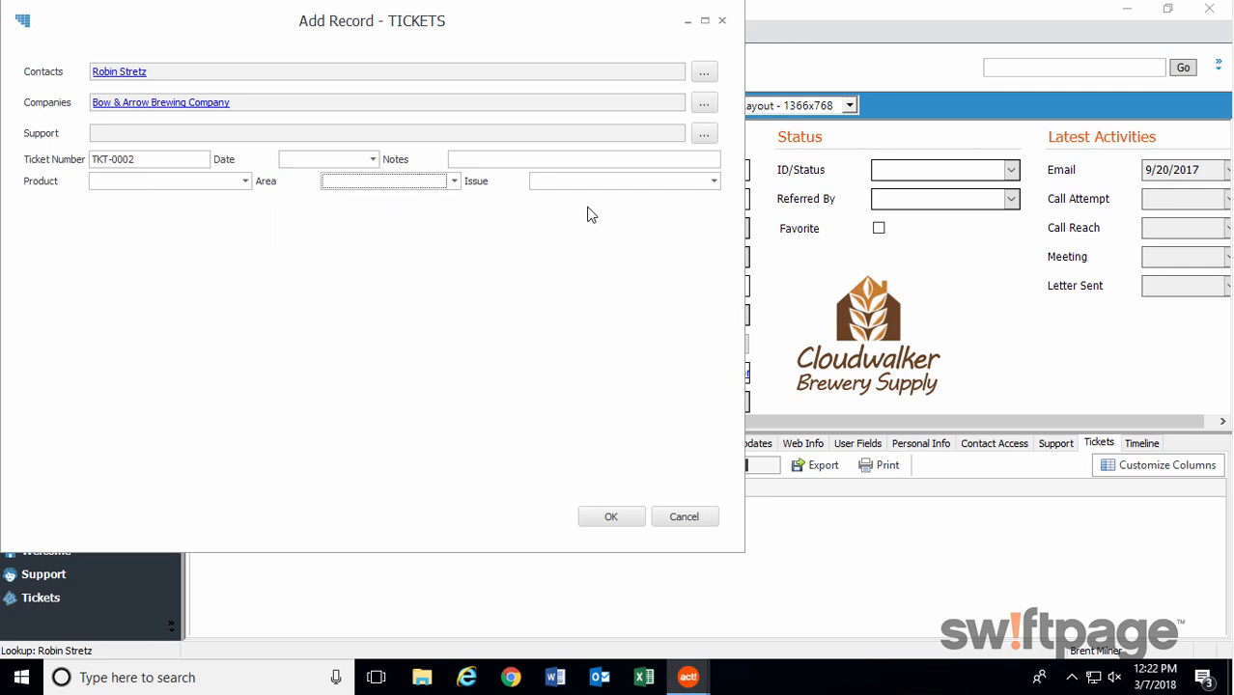
click(714, 181)
drag(711, 261, 716, 280)
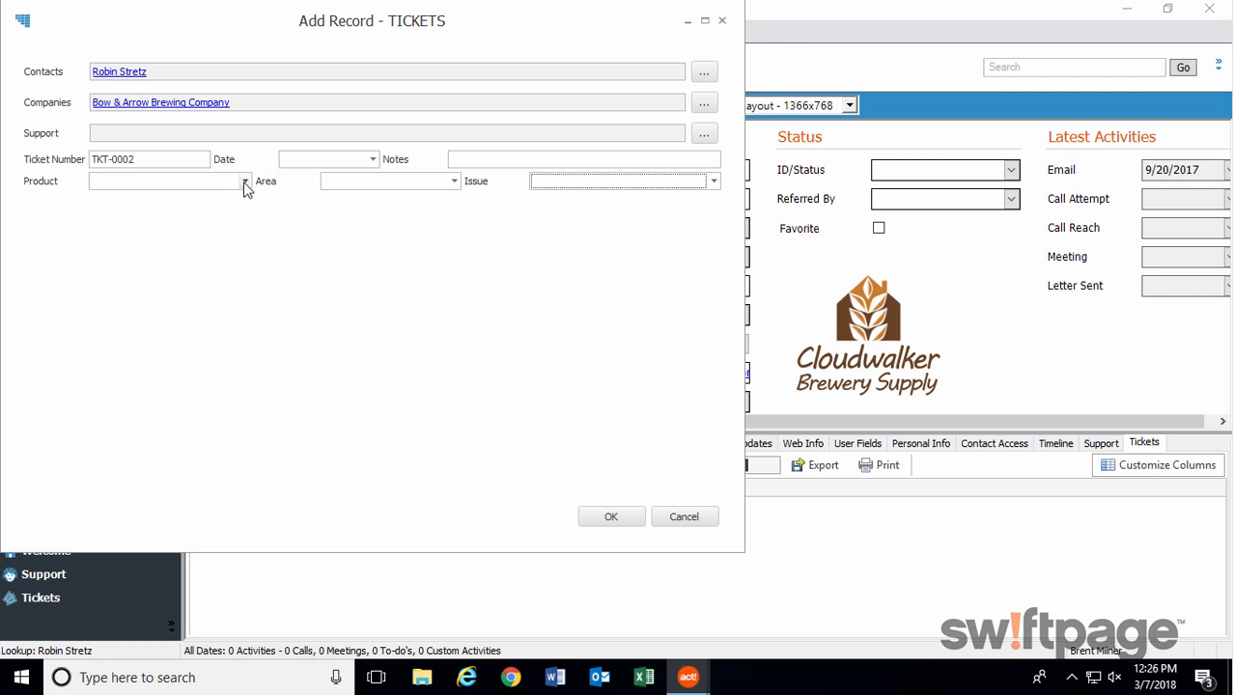
Set the new ticket's product to Act! Cloud and its area to Logging In.
click(245, 181)
click(98, 198)
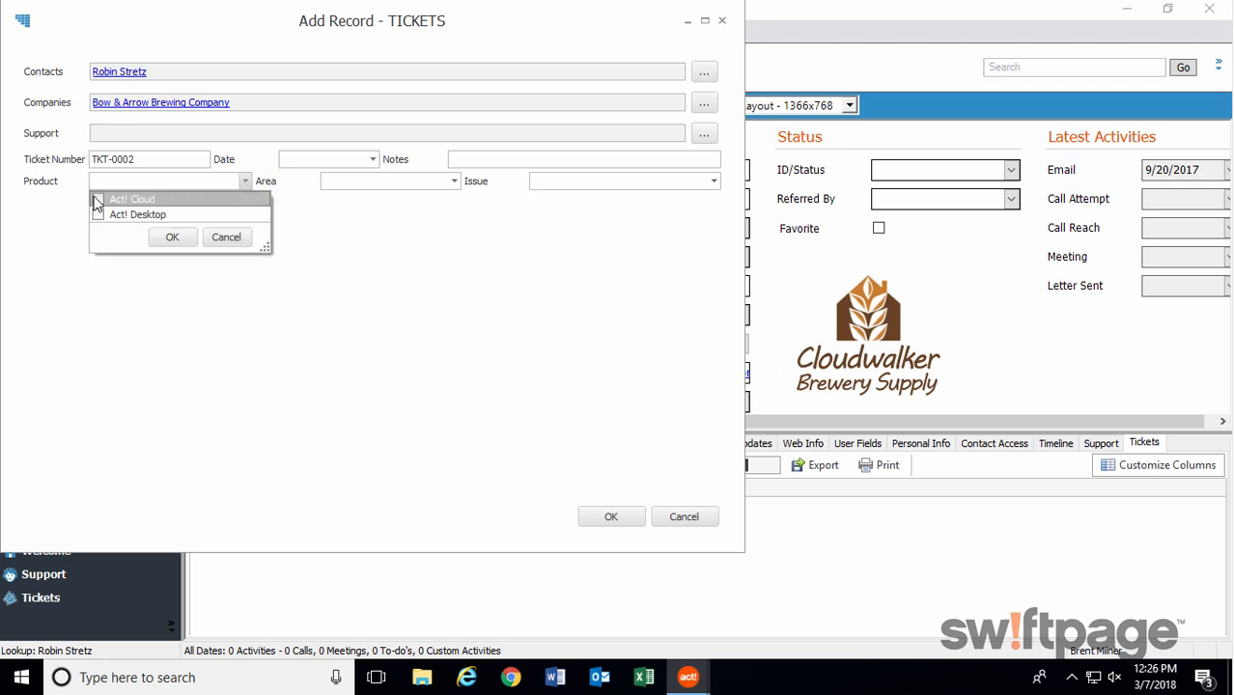
click(168, 238)
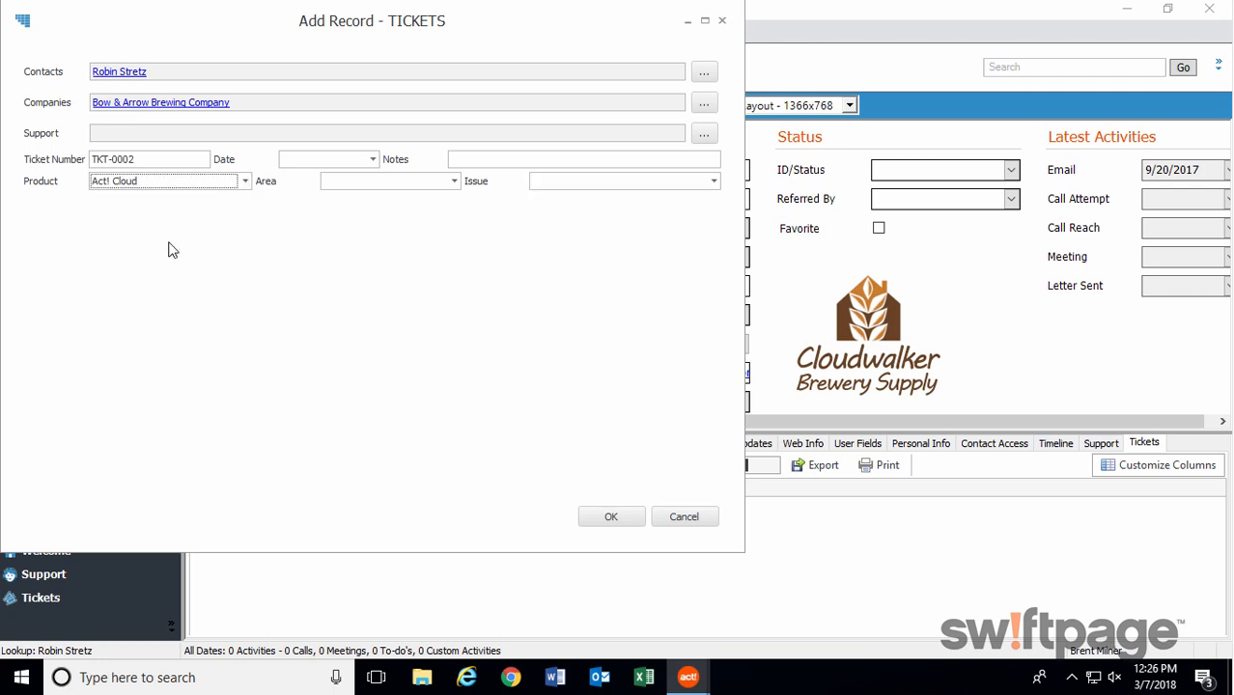
click(454, 182)
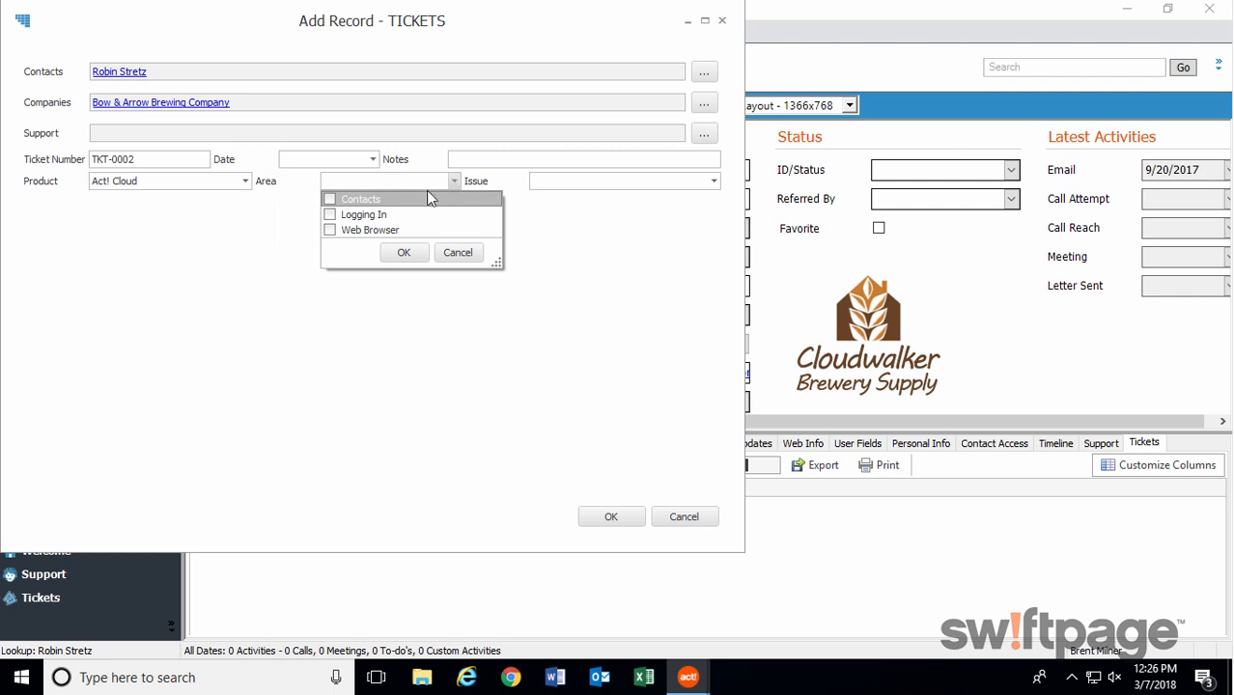
click(330, 215)
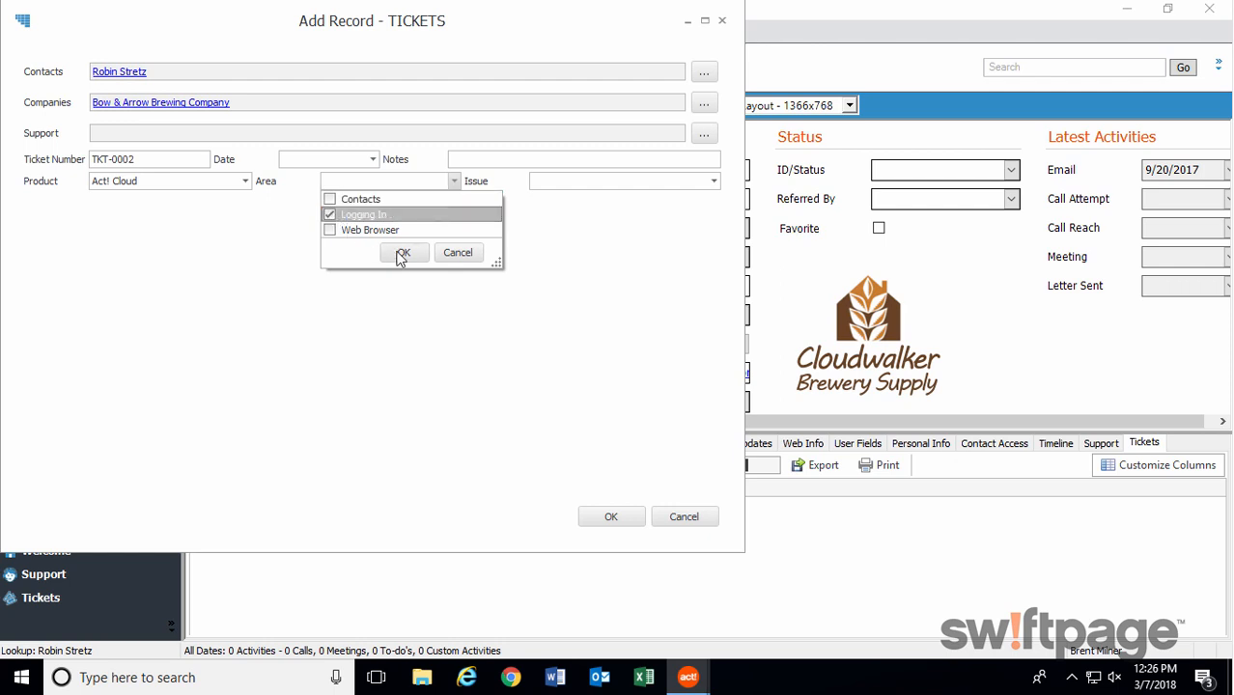
click(403, 253)
Set the ticket's issue to Forgotten User Name and save the ticket with its linked Support record.
click(714, 182)
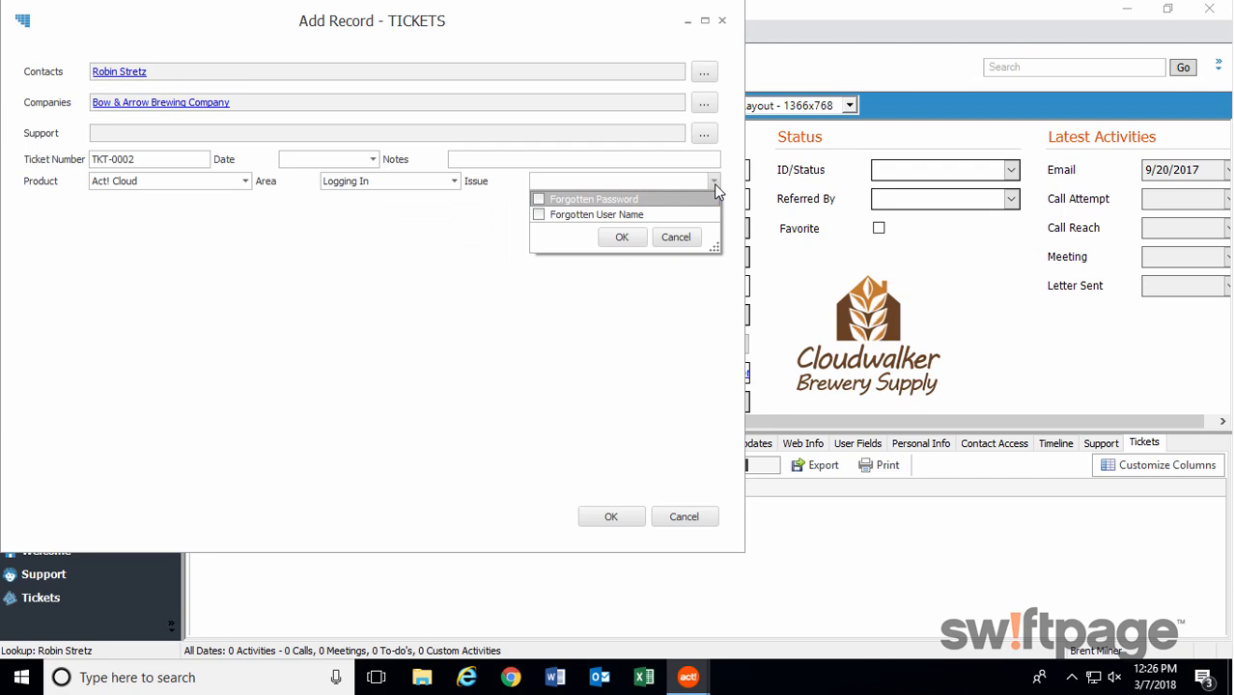
click(539, 214)
click(623, 240)
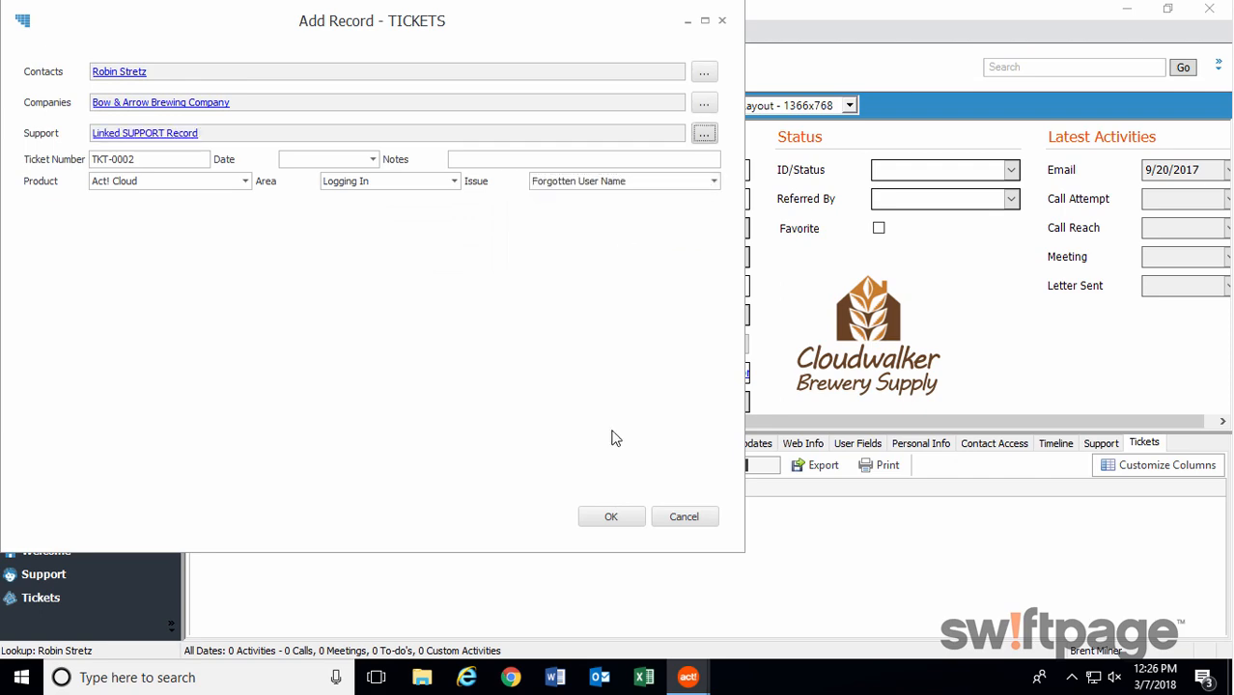
click(626, 517)
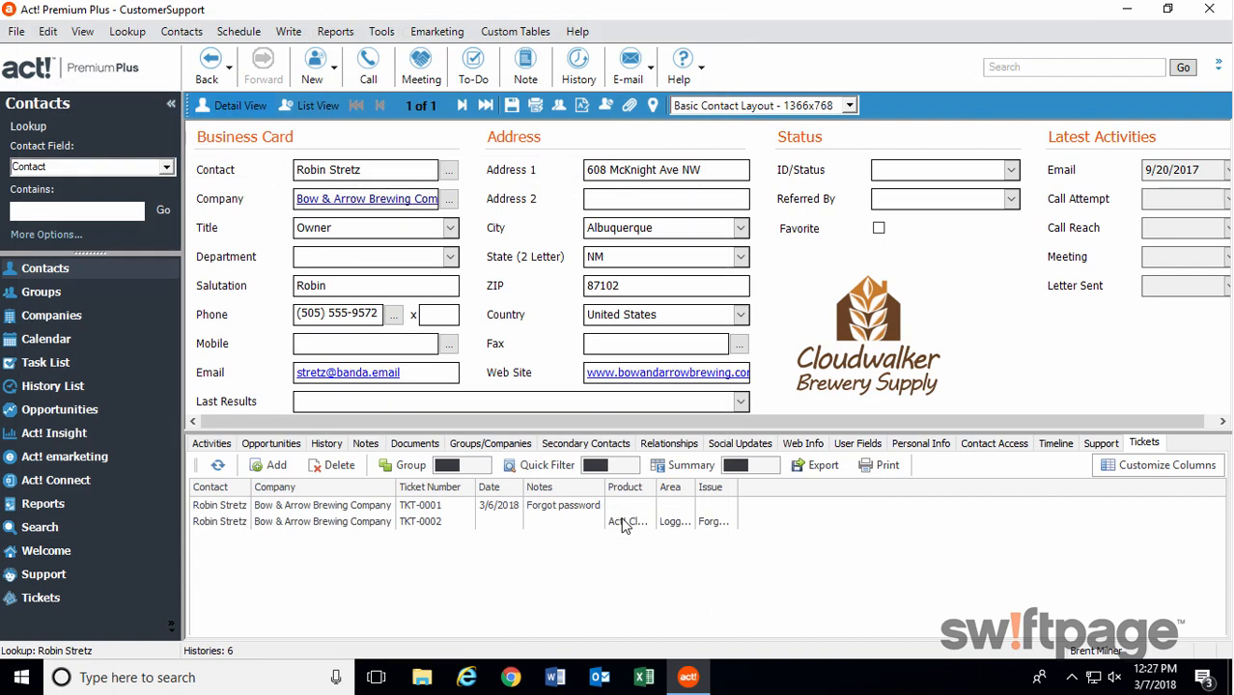
Build a Support custom table lookup query for records whose End Date is Within Next [days] 180.
click(130, 32)
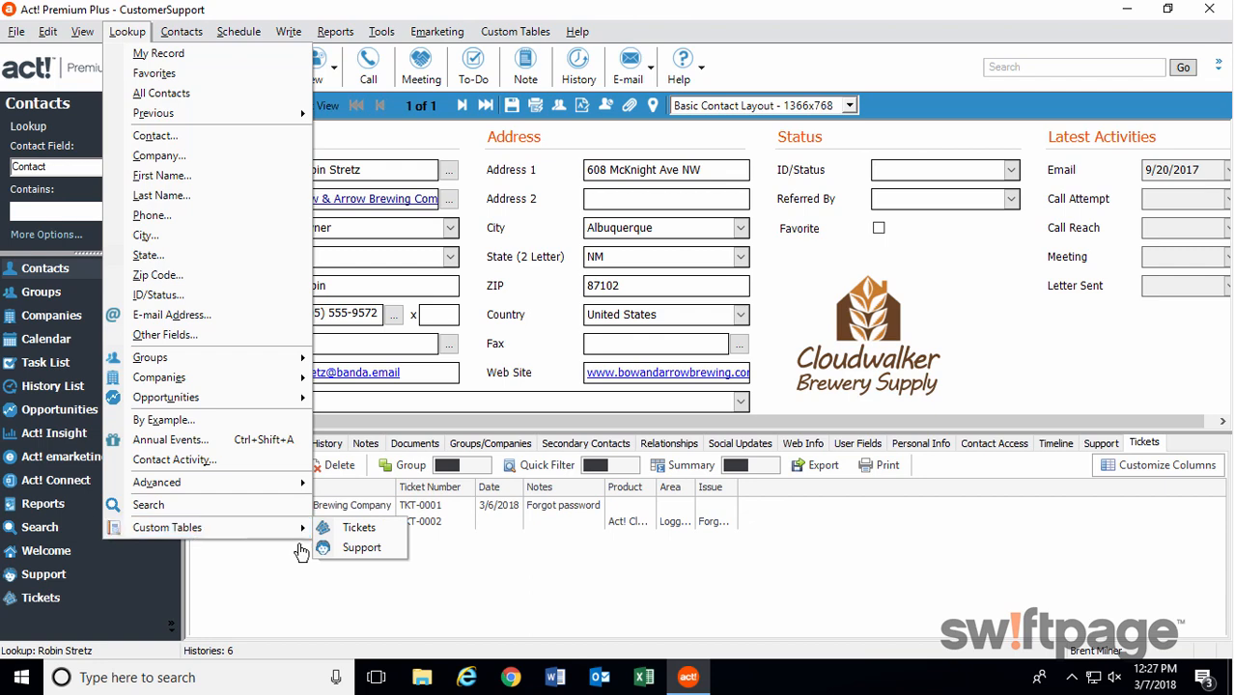
click(366, 551)
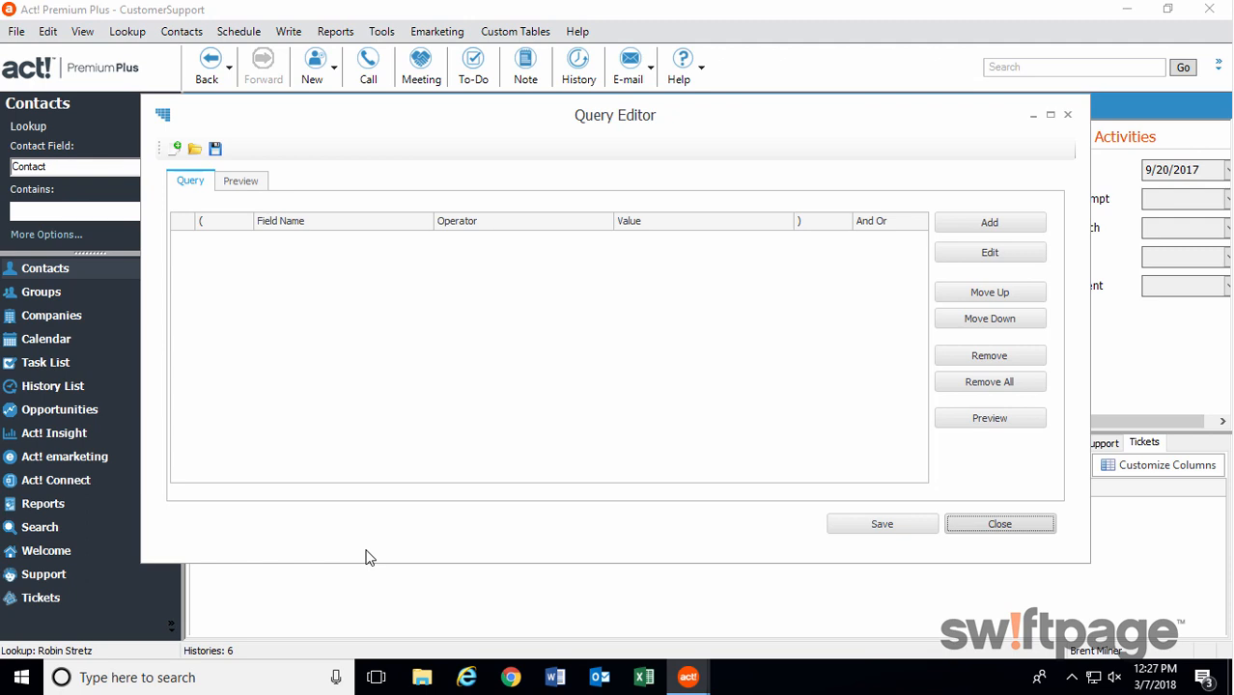
click(985, 227)
click(509, 321)
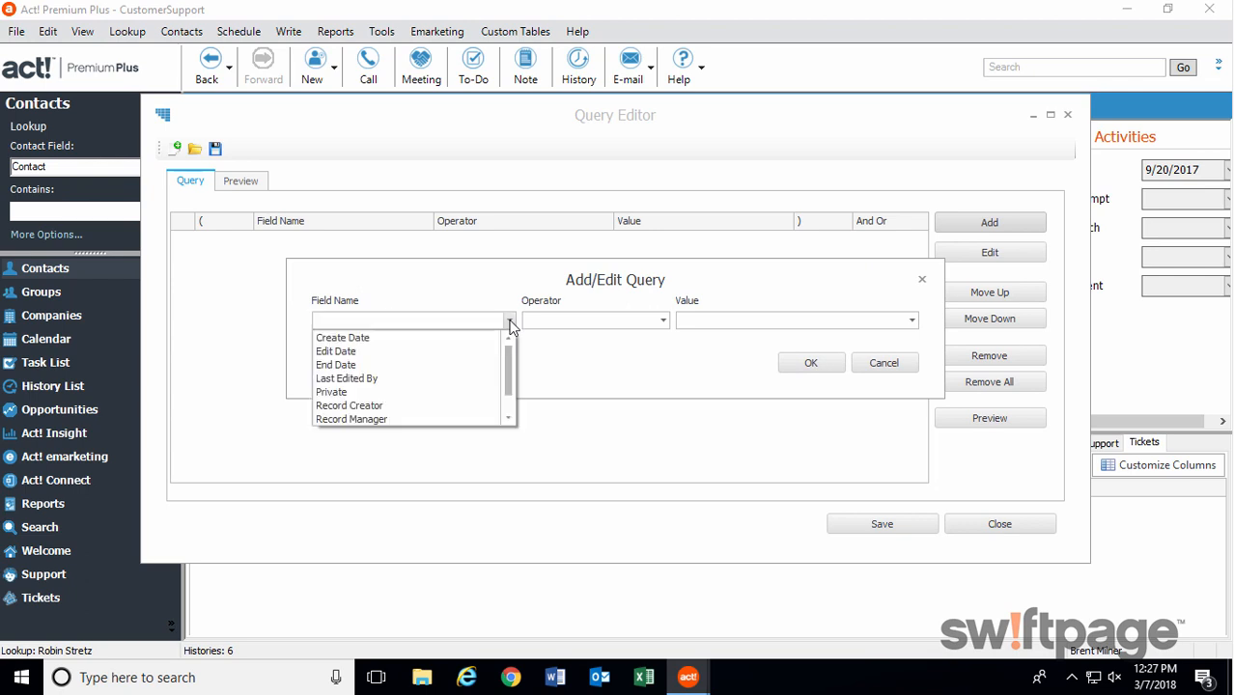
click(412, 367)
click(662, 321)
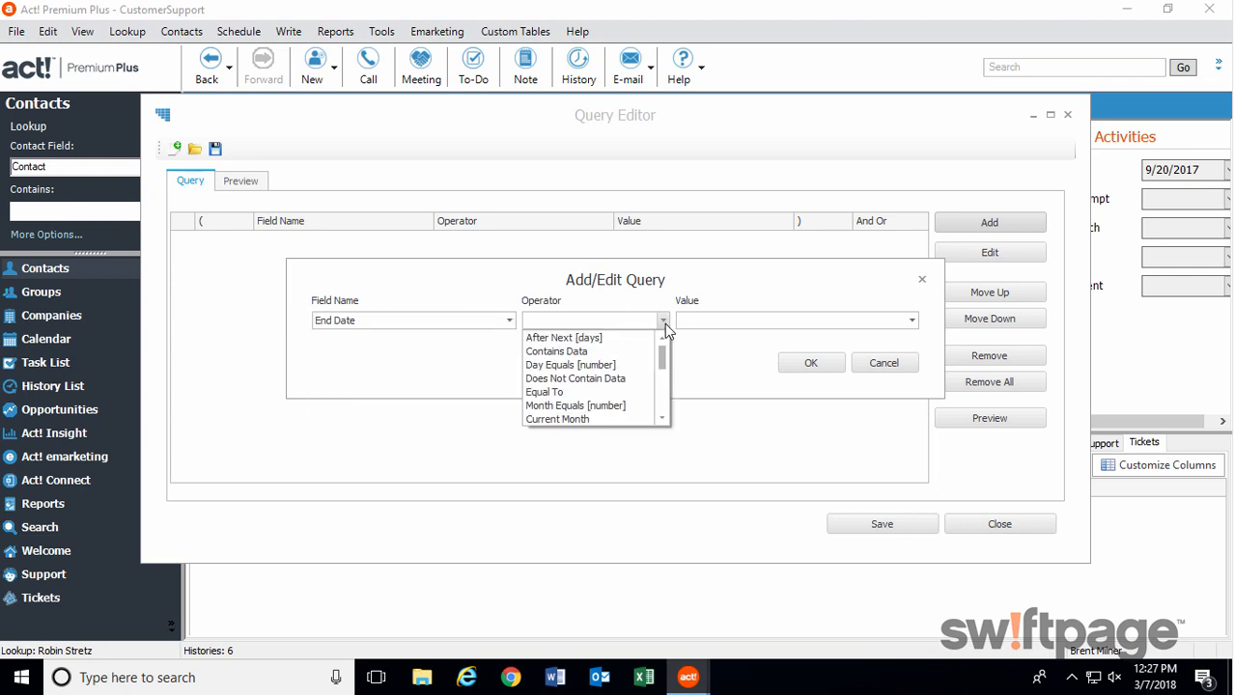
drag(664, 349, 665, 414)
click(589, 377)
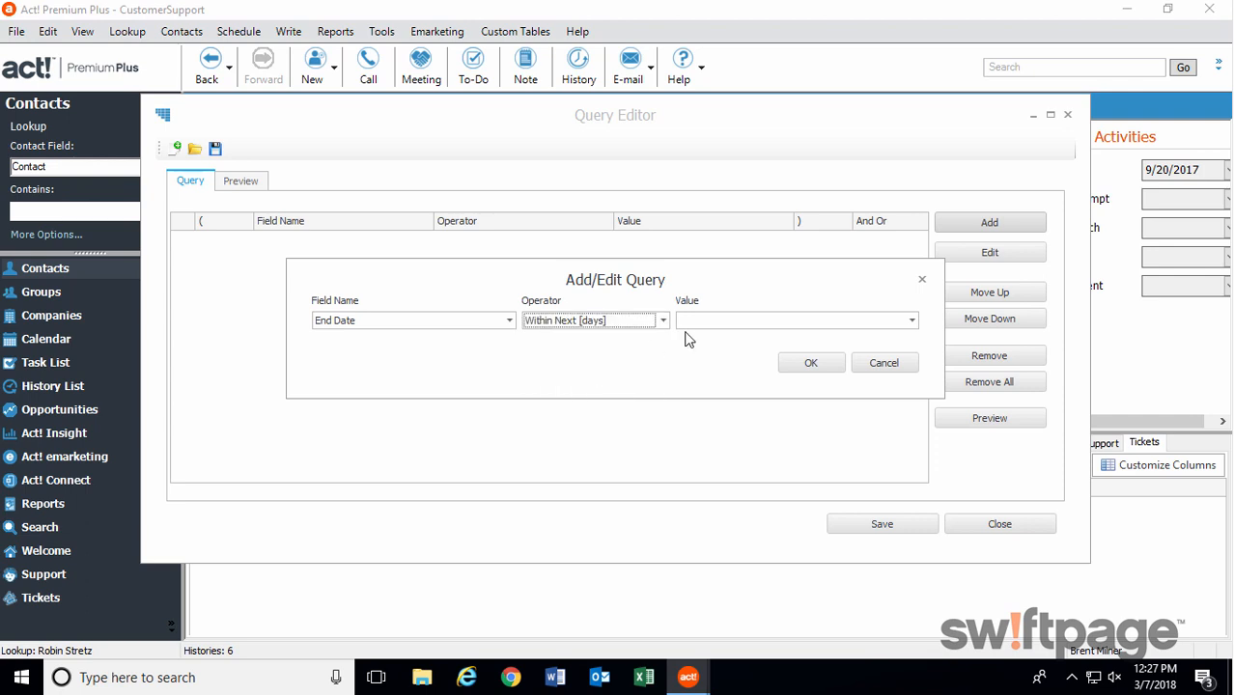
click(734, 320)
text(180)
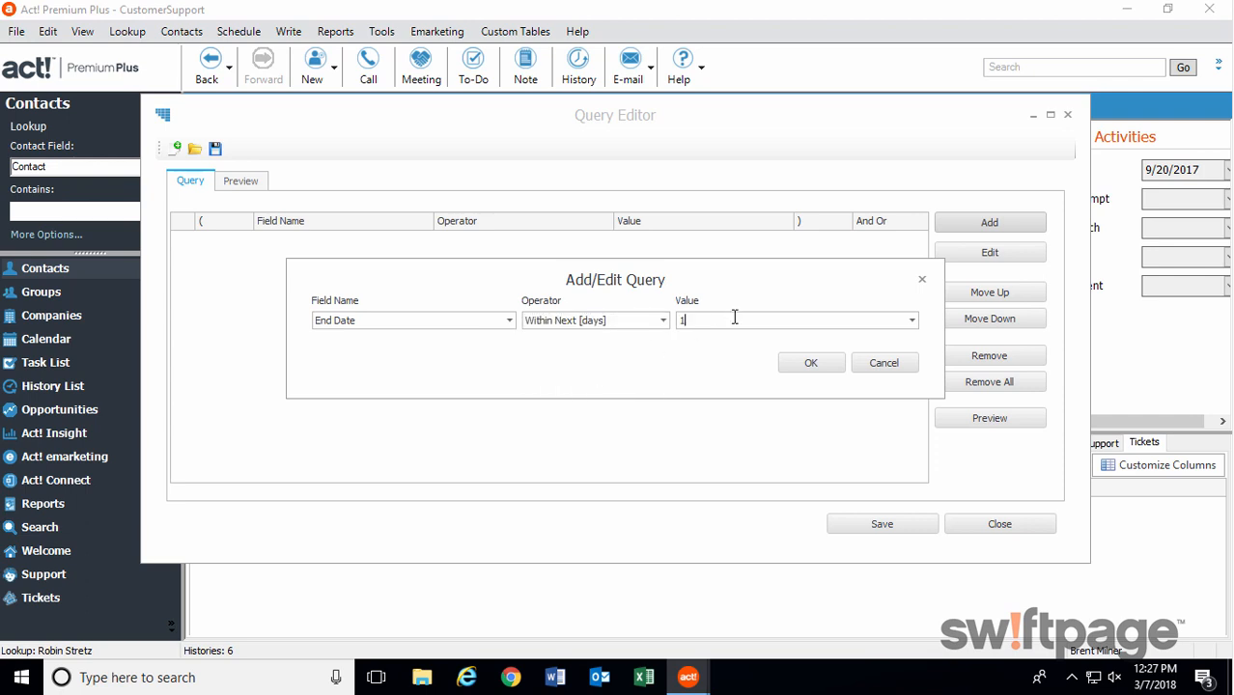
click(787, 365)
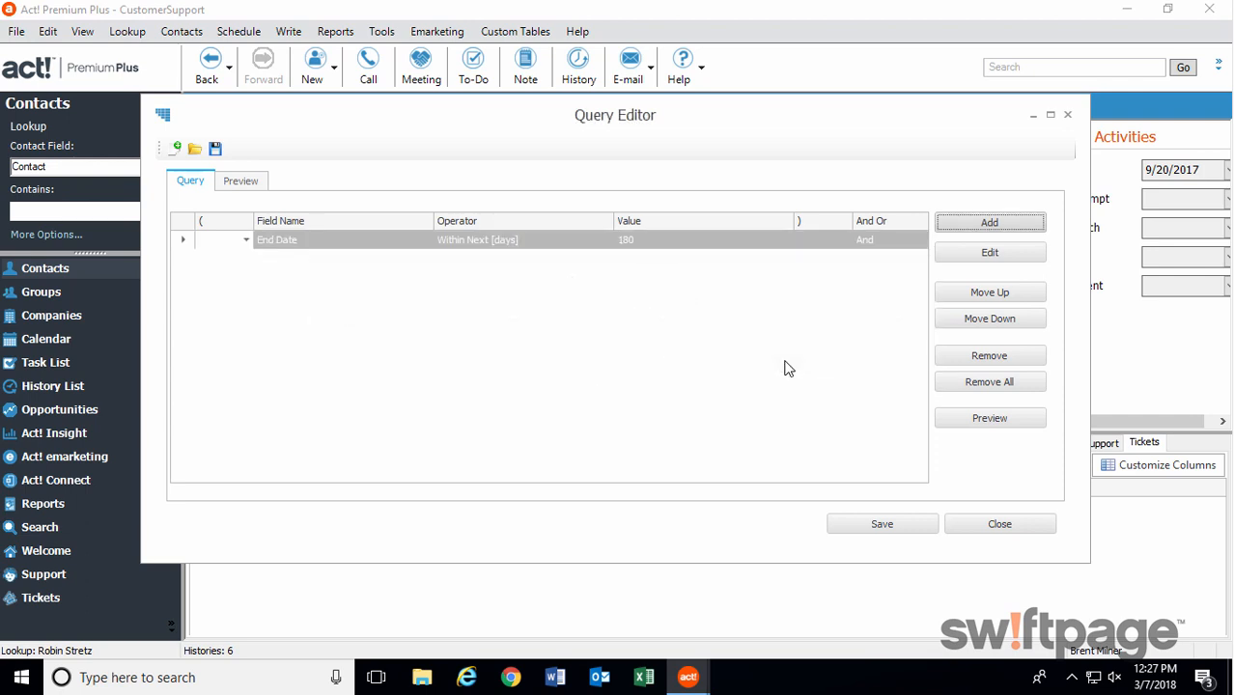
Preview the query's matching Support records, view the actions available for the Big Top Brewing Company record, and close the query unsaved.
click(980, 419)
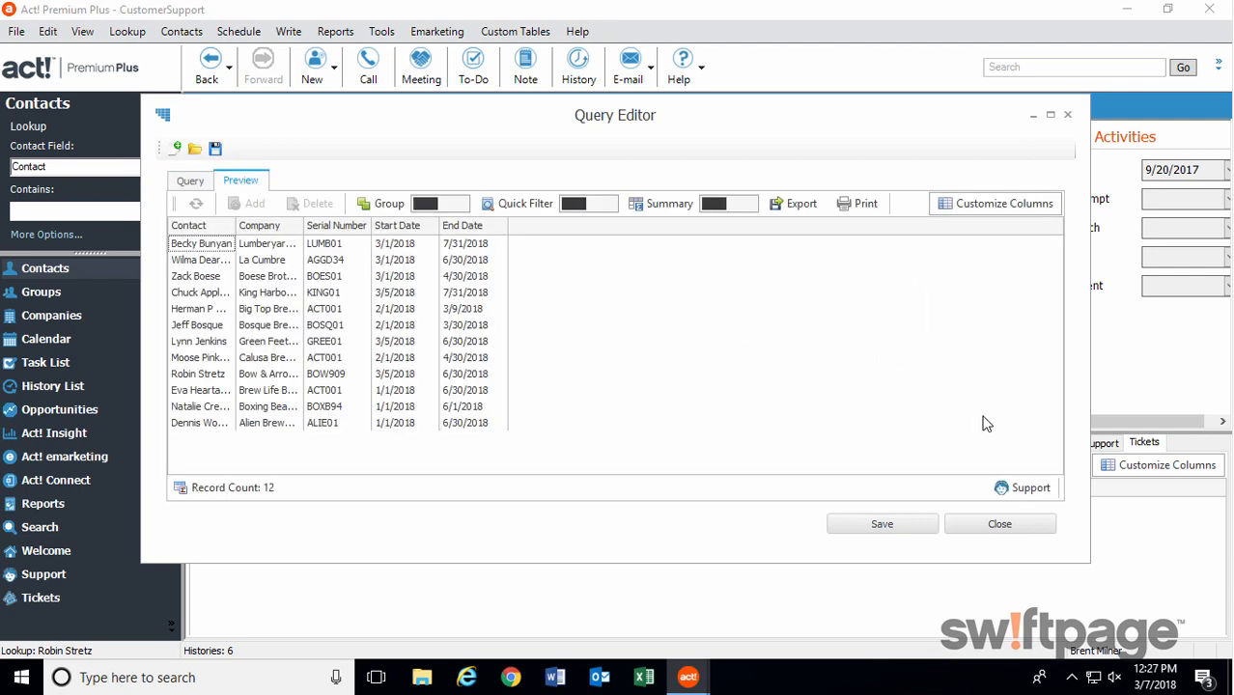
right_click(205, 311)
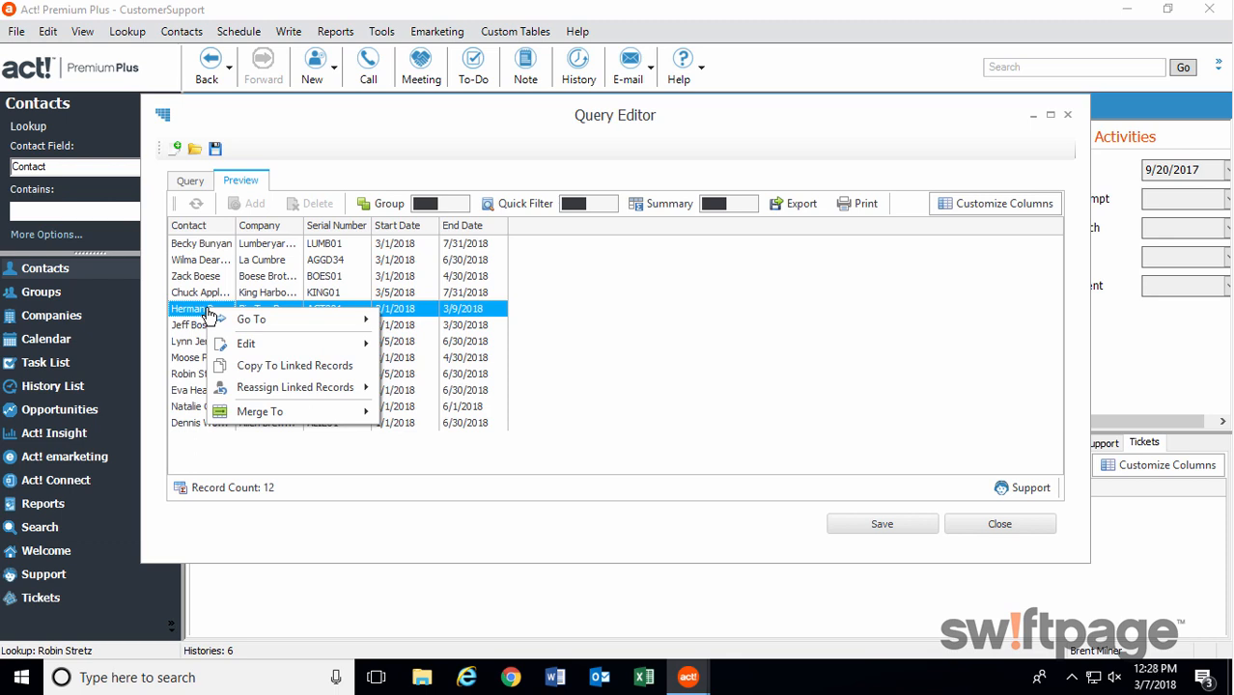
click(365, 454)
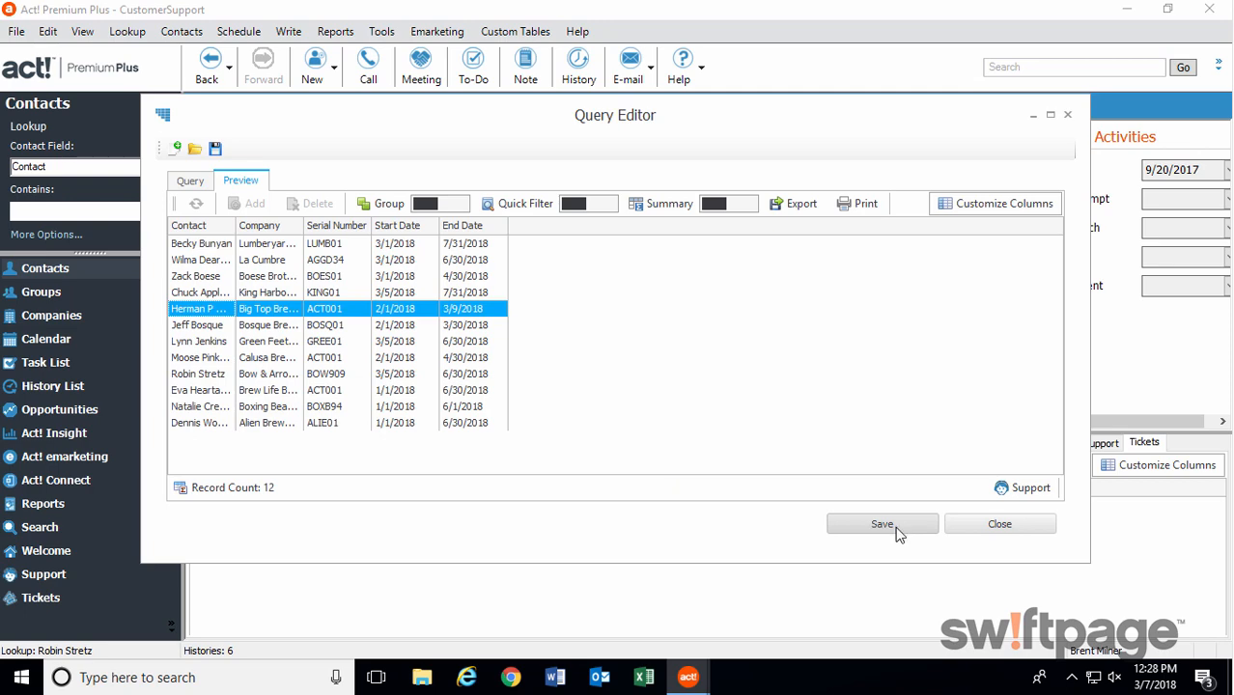
click(1000, 527)
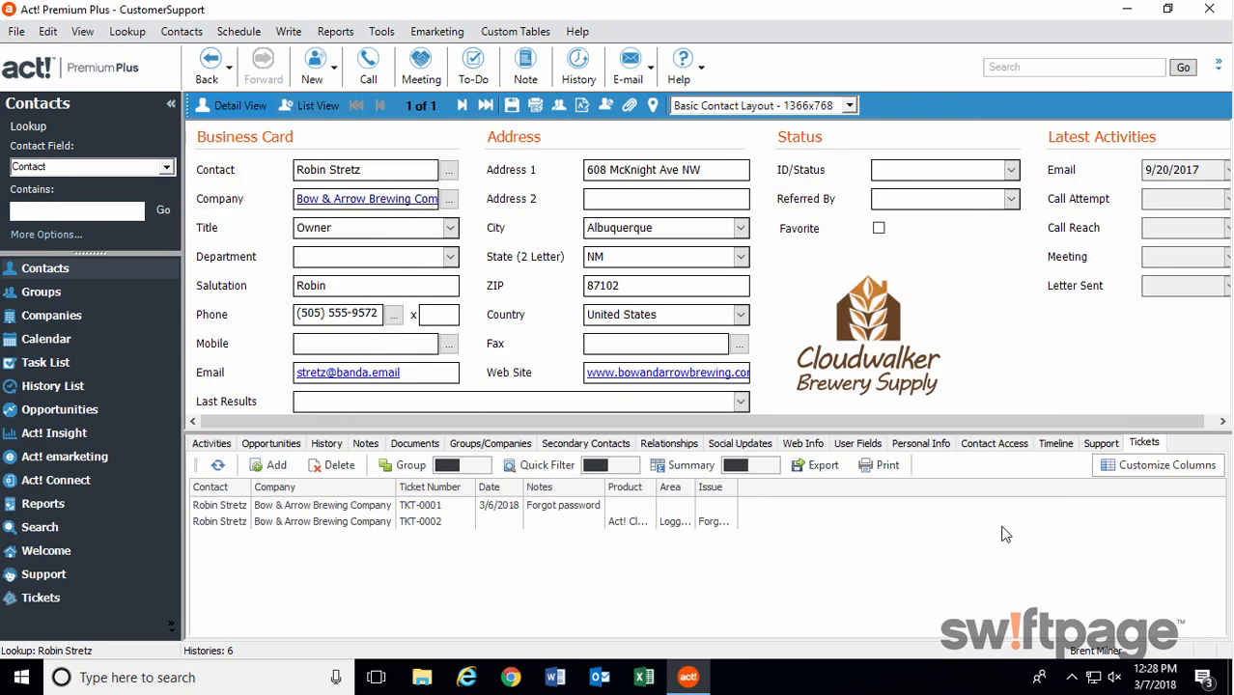